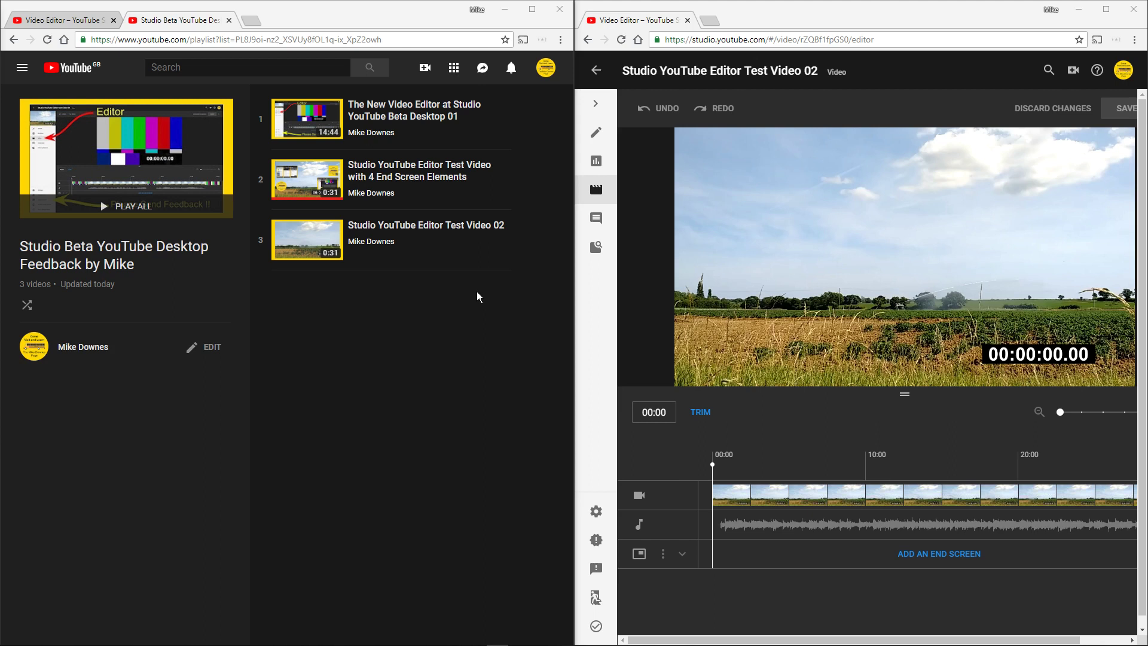
Step: Close the Studio Beta playlist tab to reveal the 4 End Screen Elements video editor
click(229, 20)
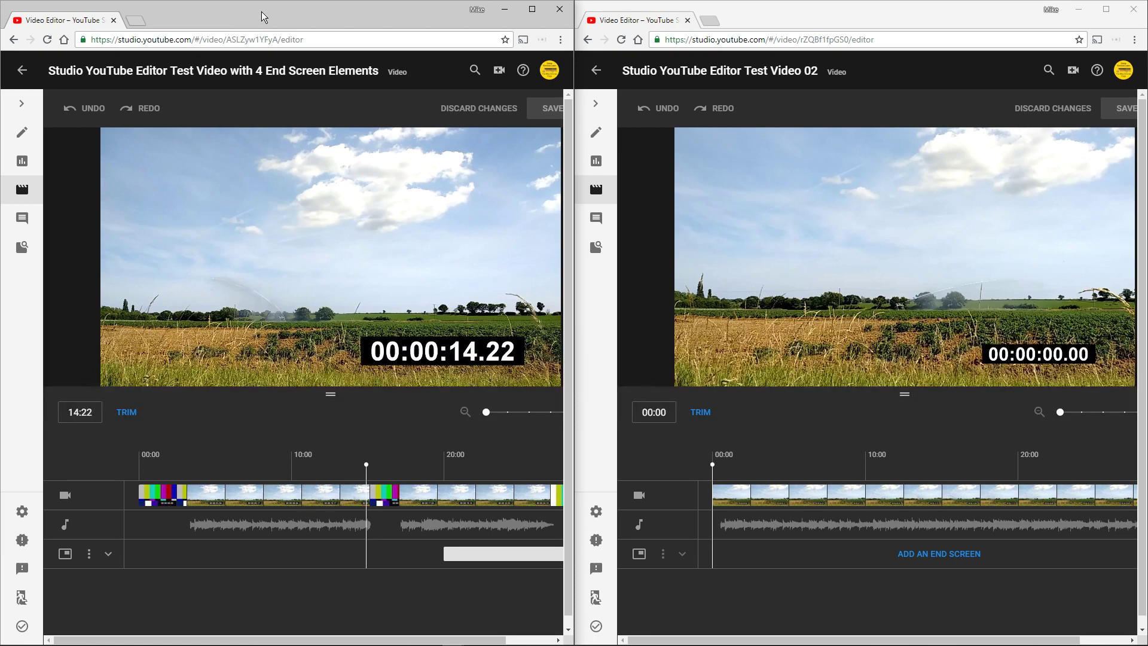
Step: Maximize the editor window to full screen and collapse the side menu to icons
drag(415, 10, 753, 116)
drag(626, 132, 574, 0)
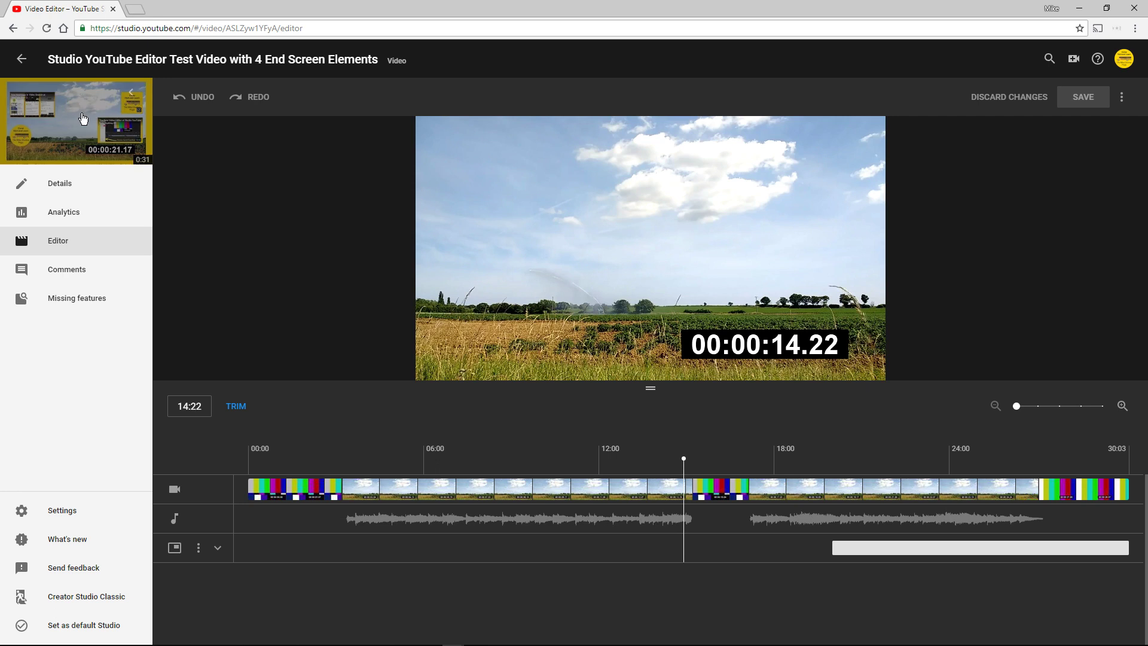
click(132, 94)
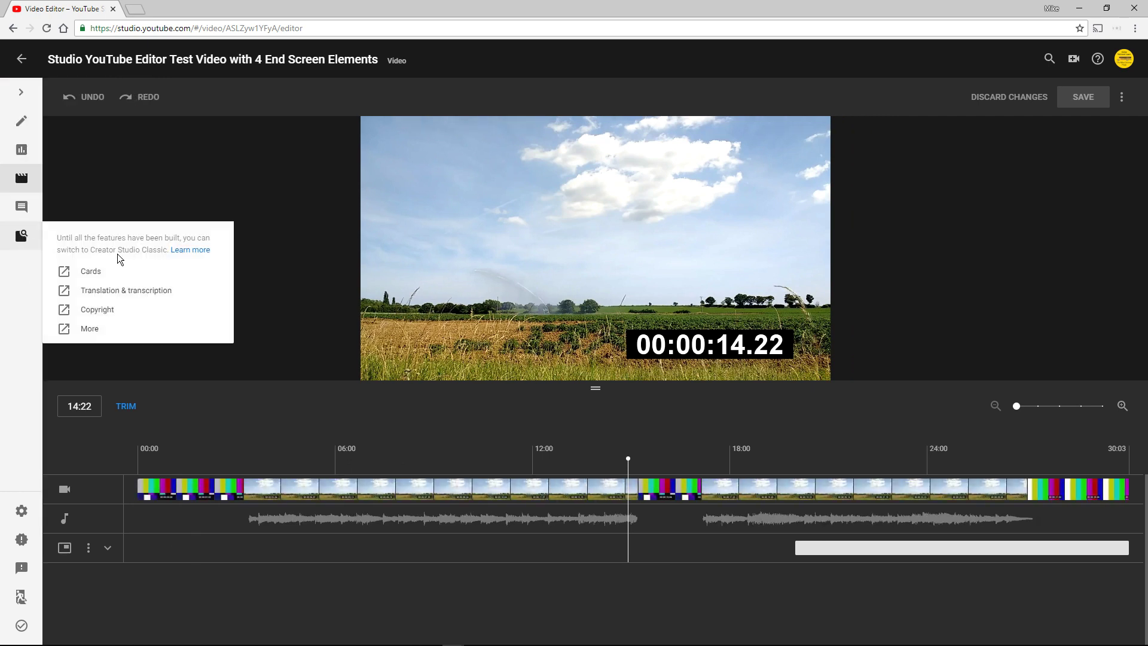
click(810, 550)
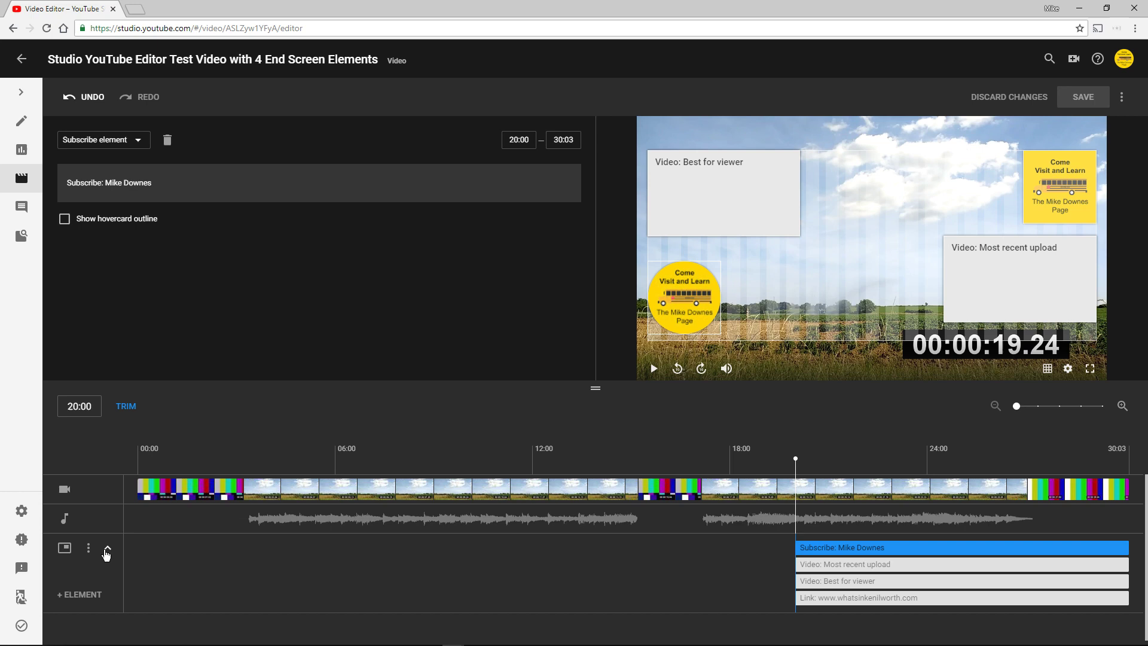
click(108, 548)
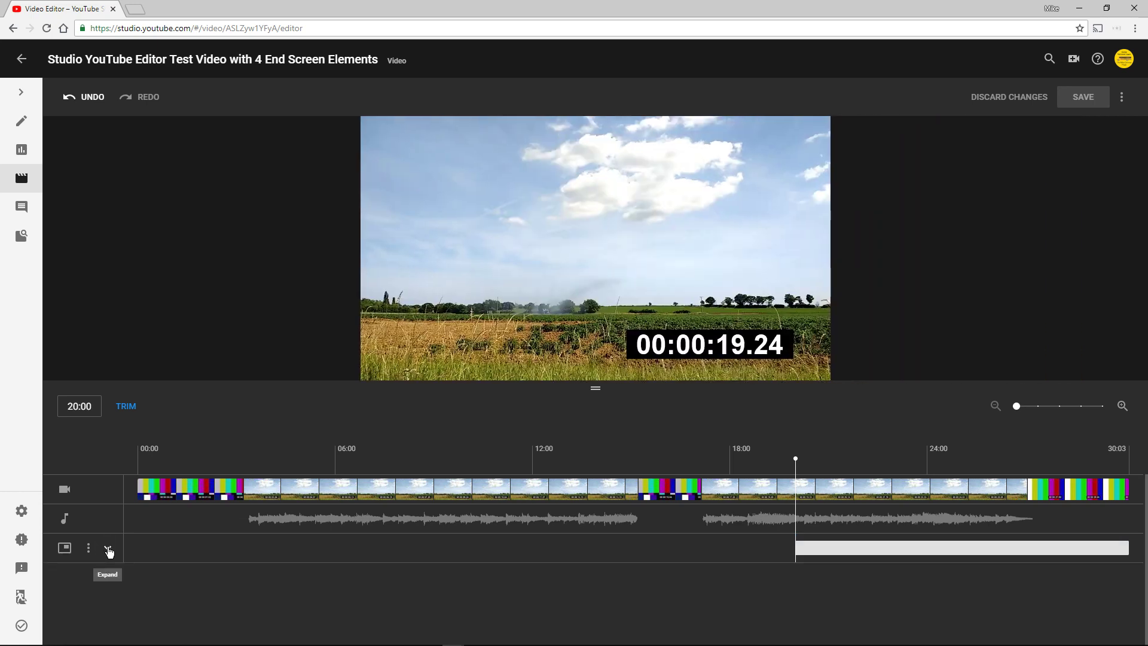
click(108, 549)
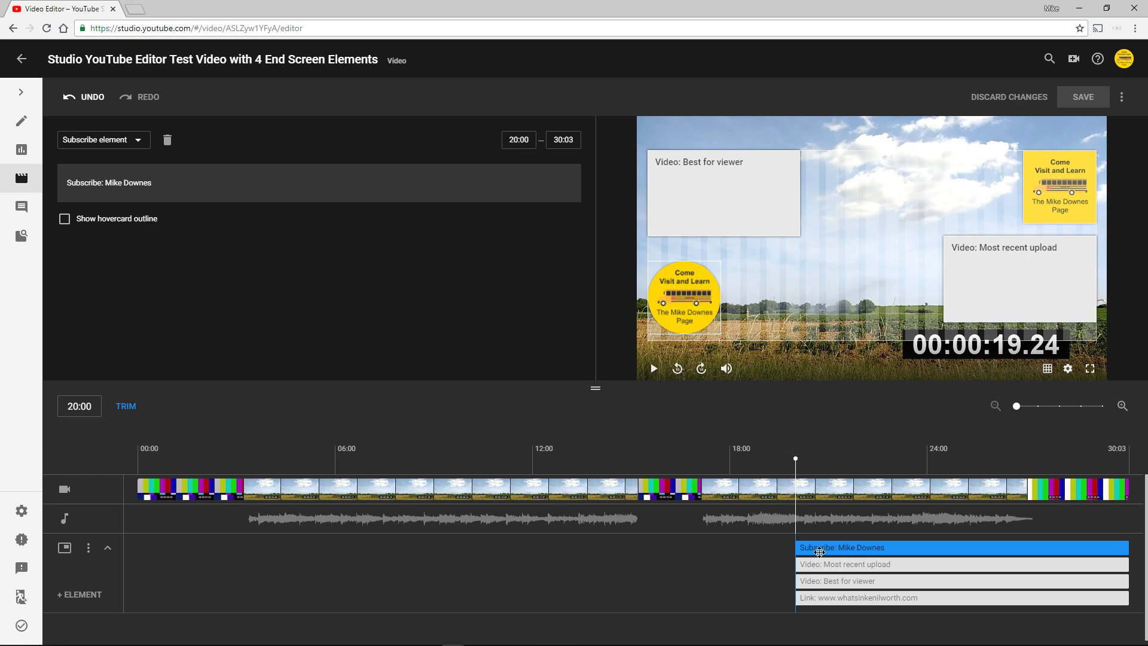
click(722, 565)
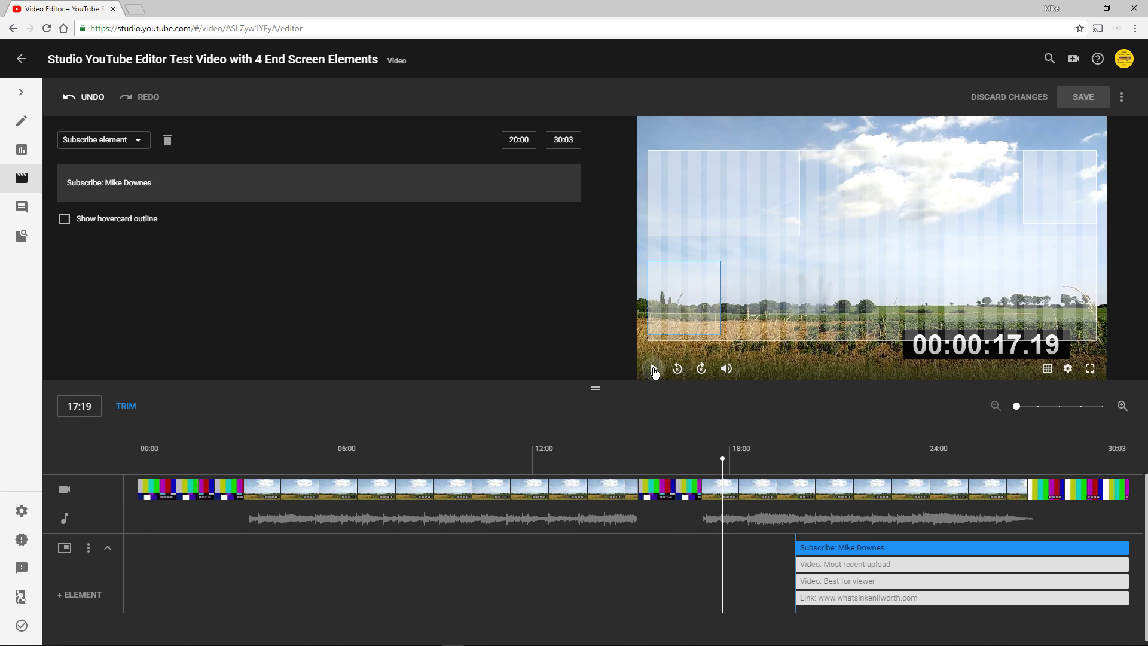
click(654, 369)
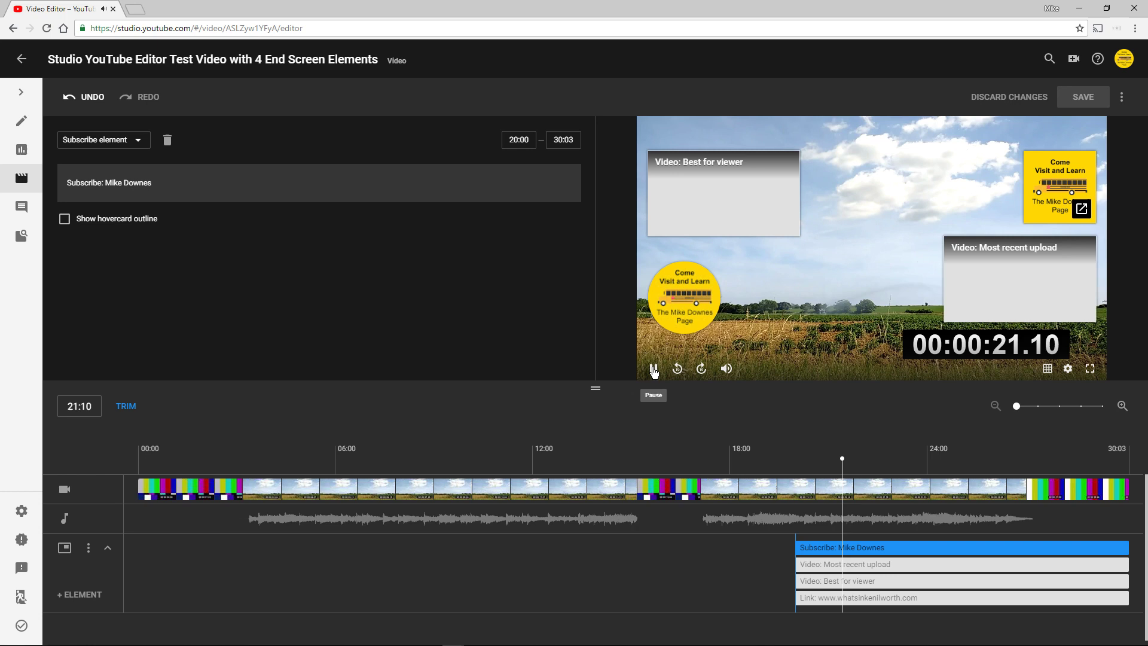
click(653, 369)
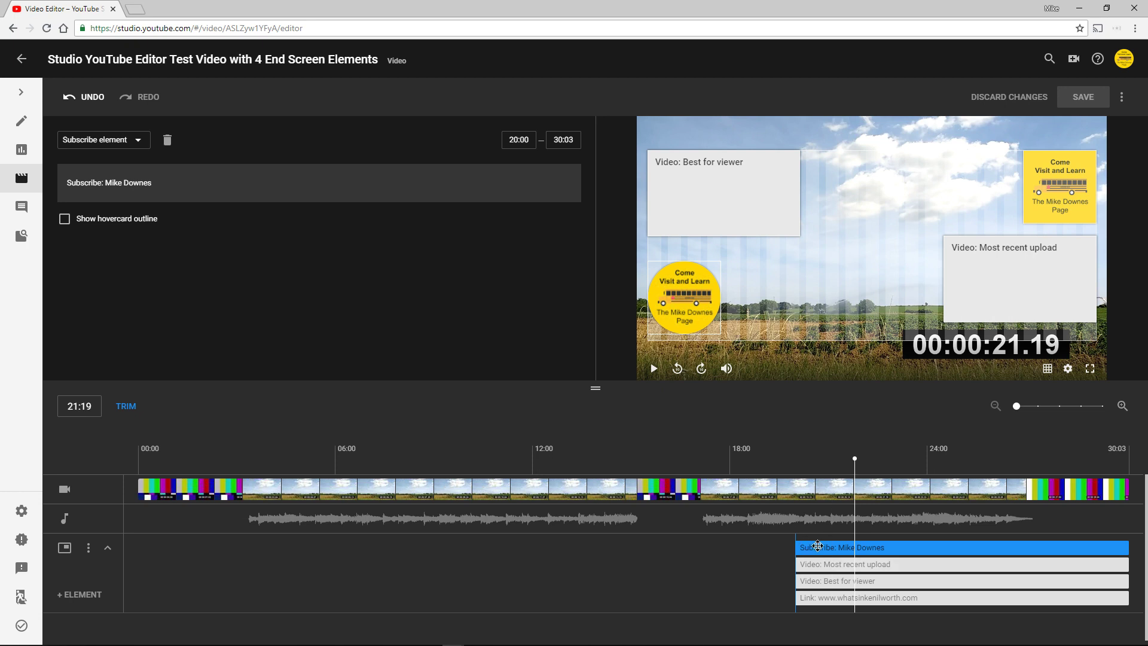
click(850, 548)
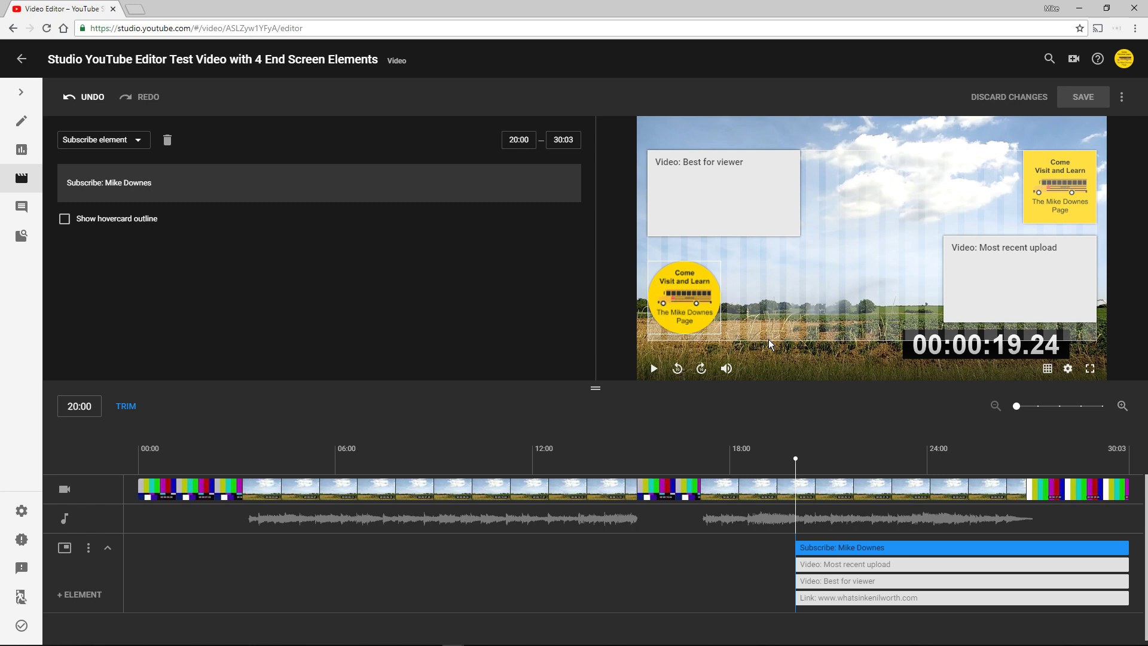
click(851, 563)
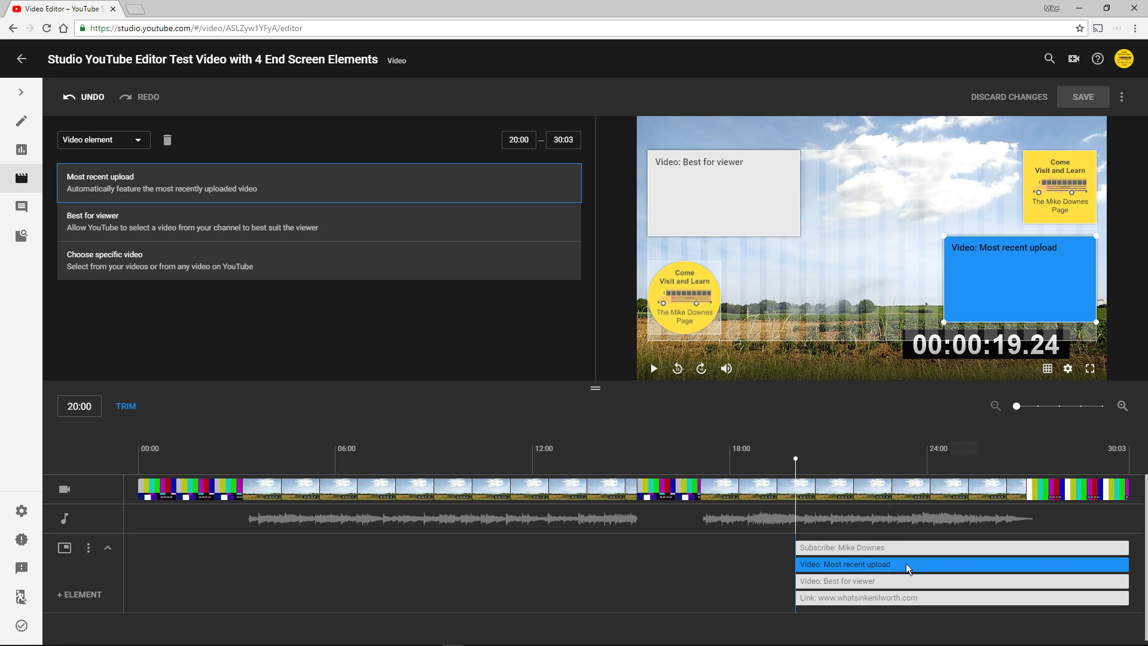
click(890, 581)
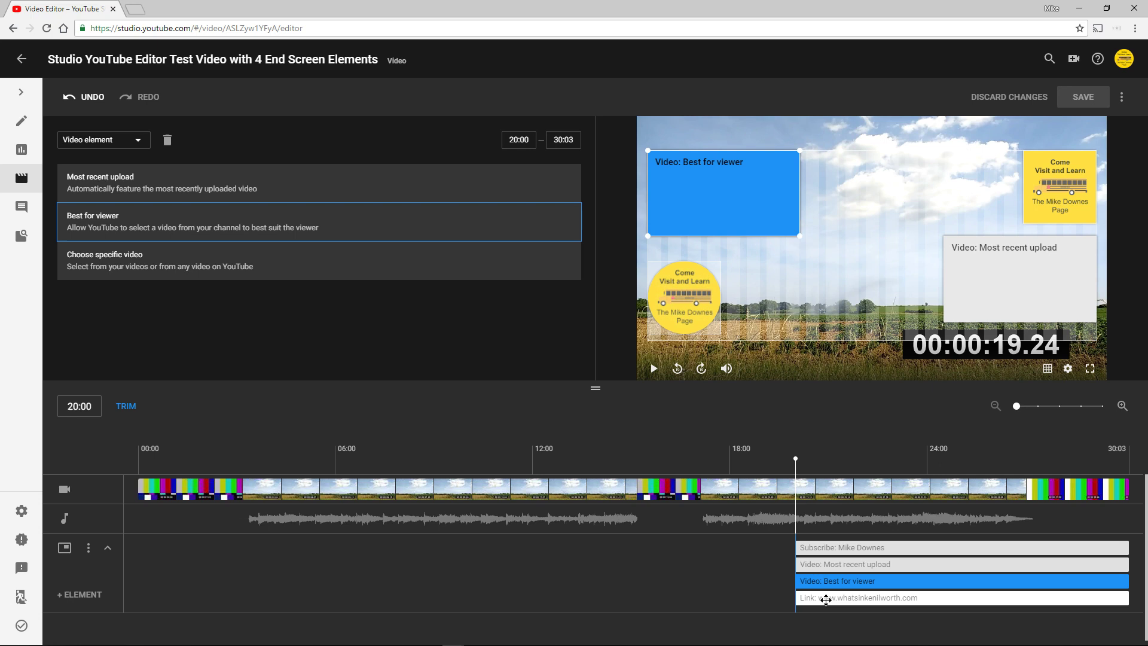
click(826, 599)
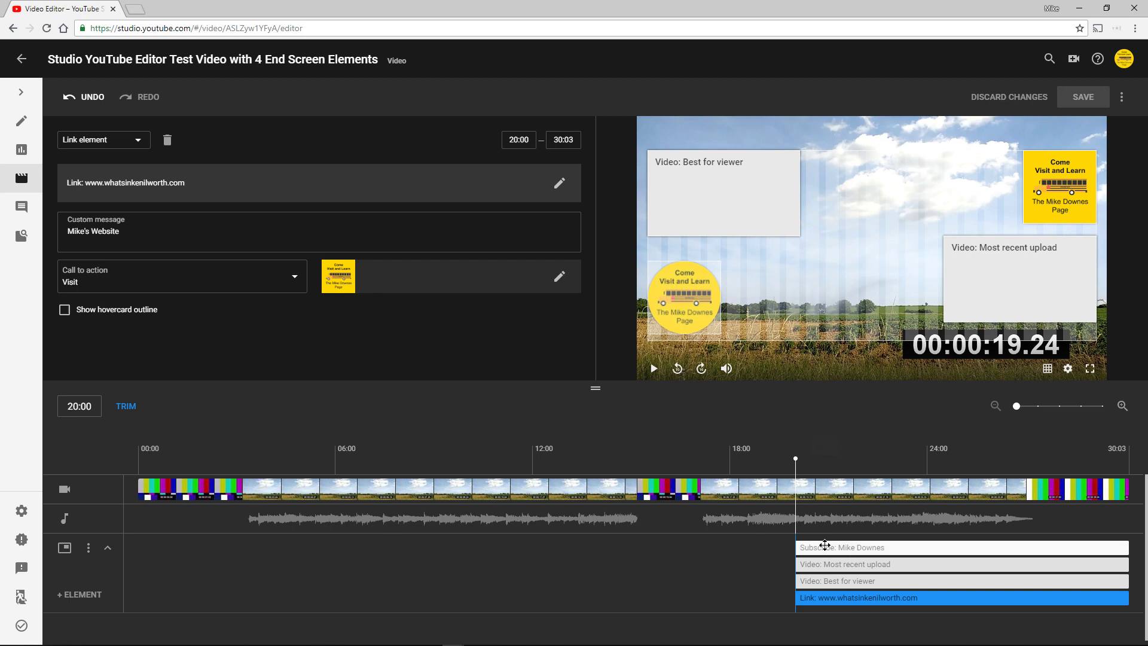
click(824, 545)
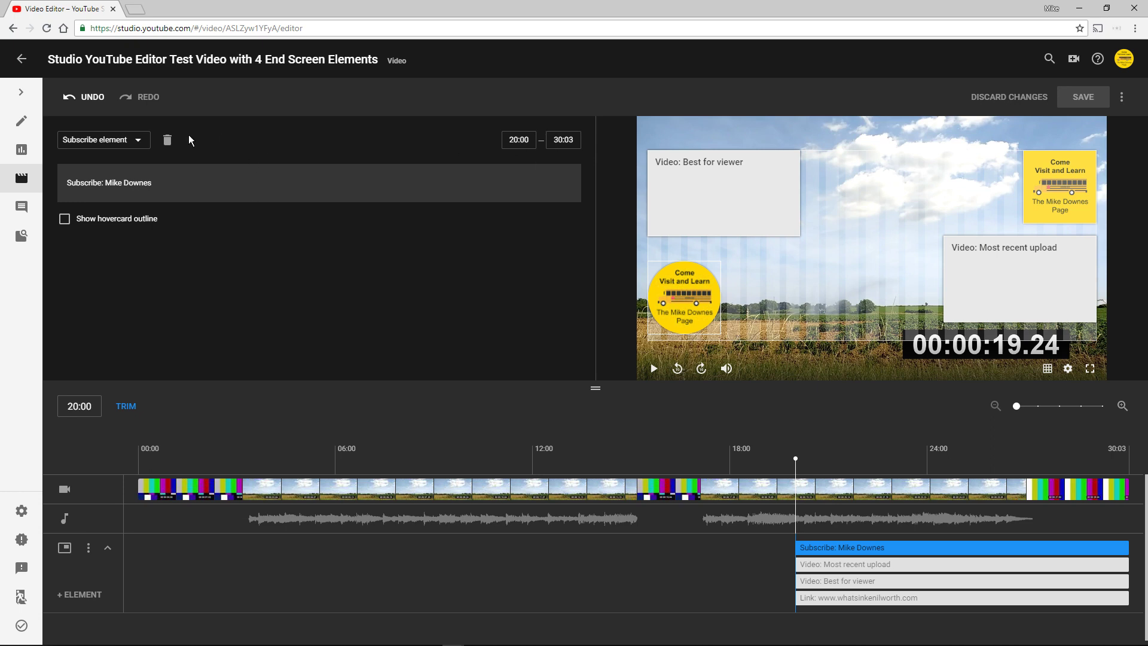
Step: Browse element types, toggle the Subscribe hovercard outline on and off, then inspect Most recent upload
click(139, 141)
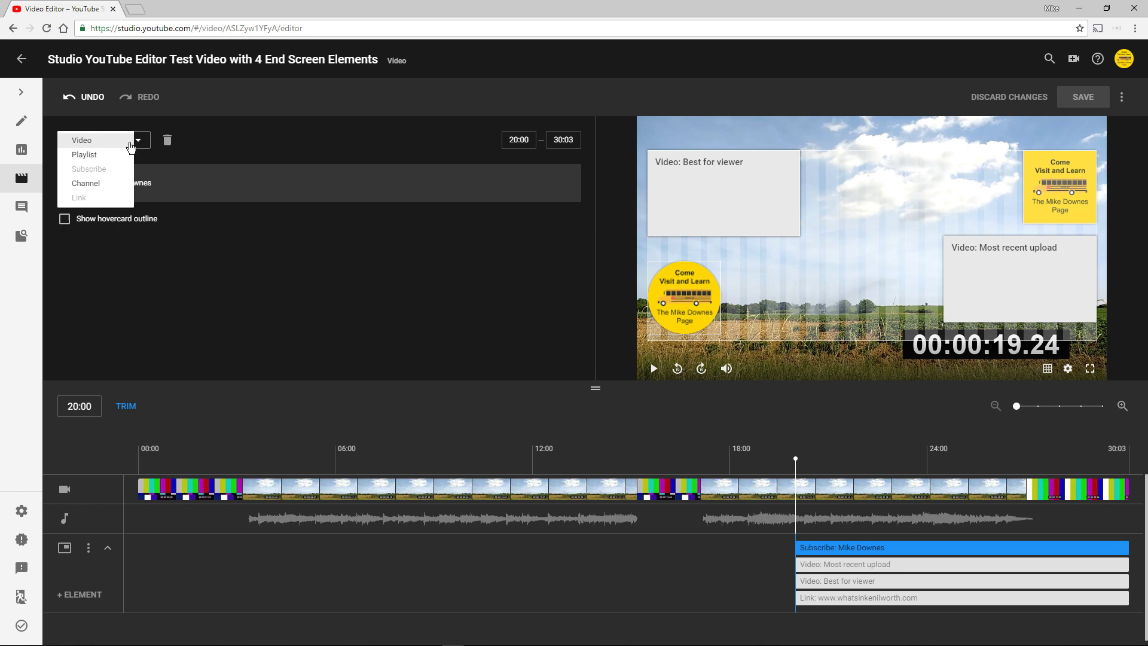
click(192, 153)
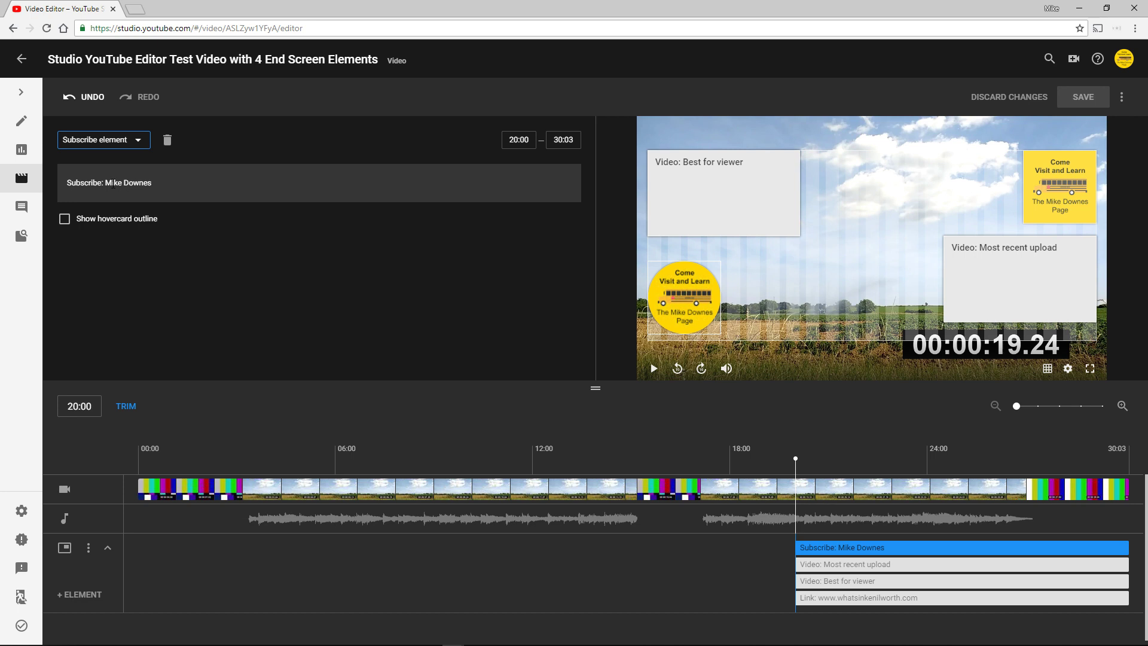
click(65, 220)
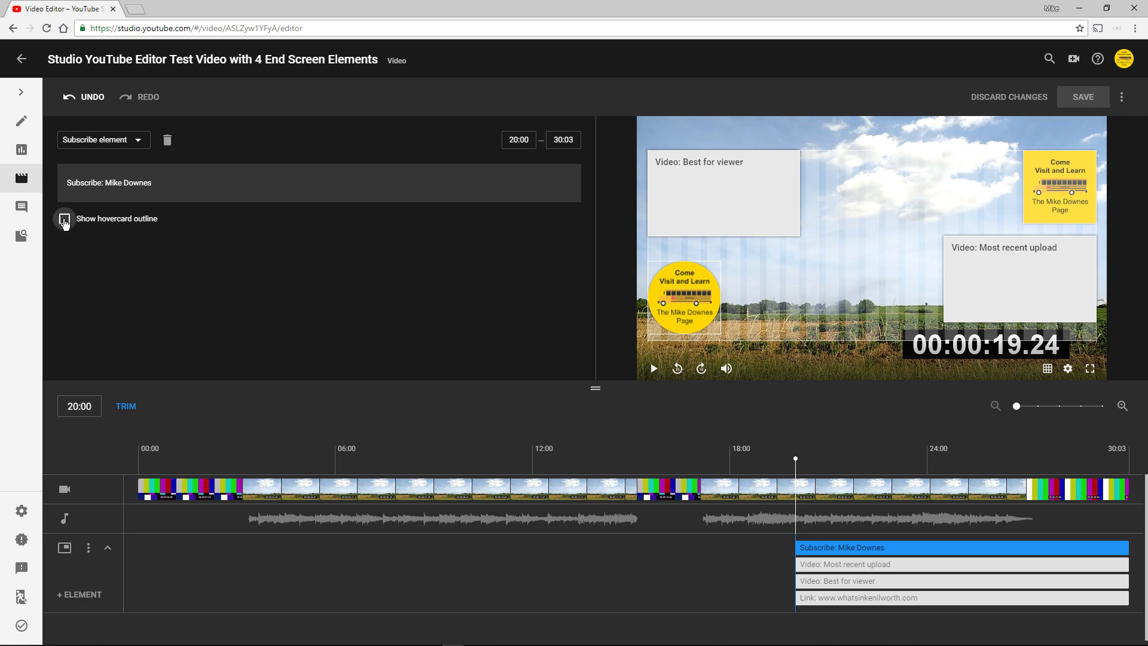
click(65, 219)
click(65, 218)
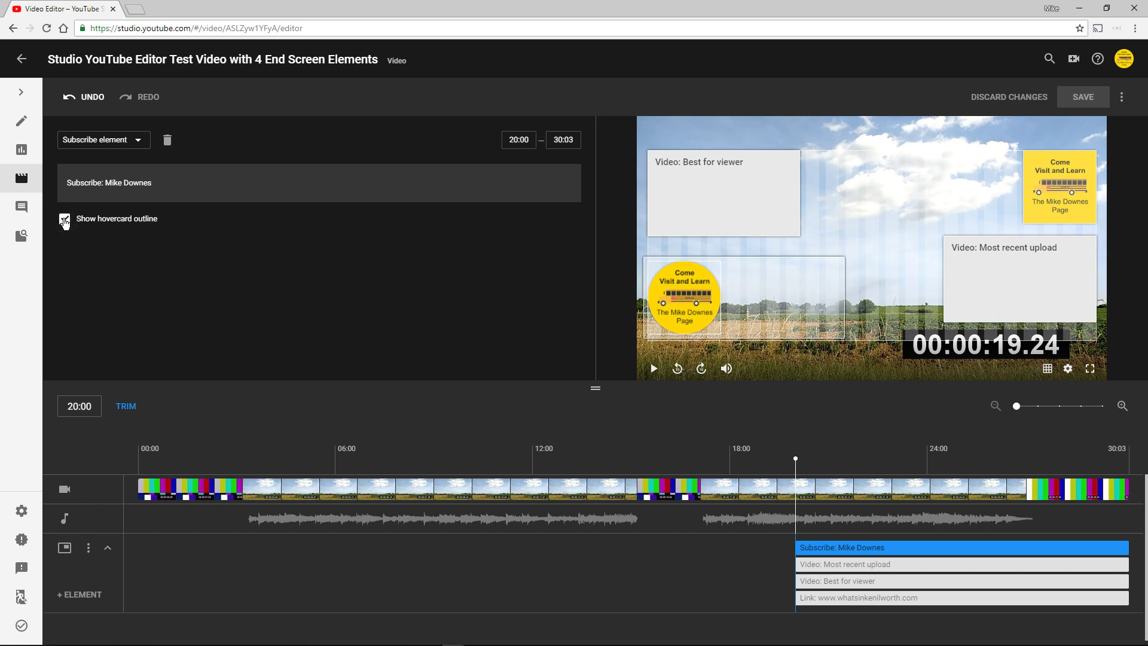
click(65, 219)
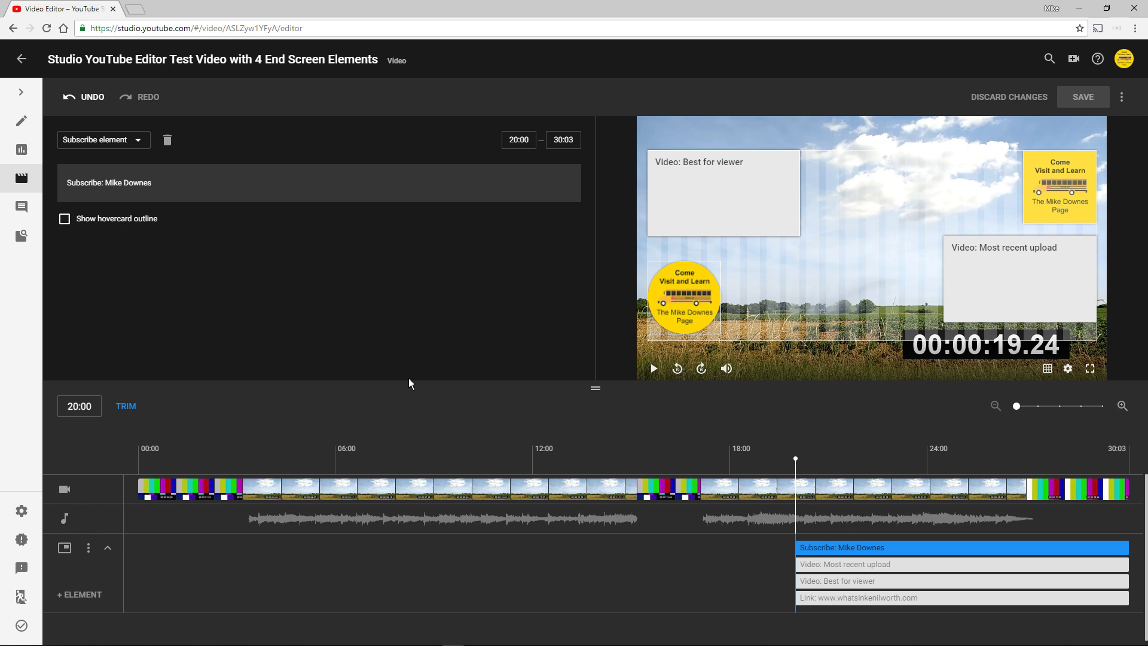
click(1016, 278)
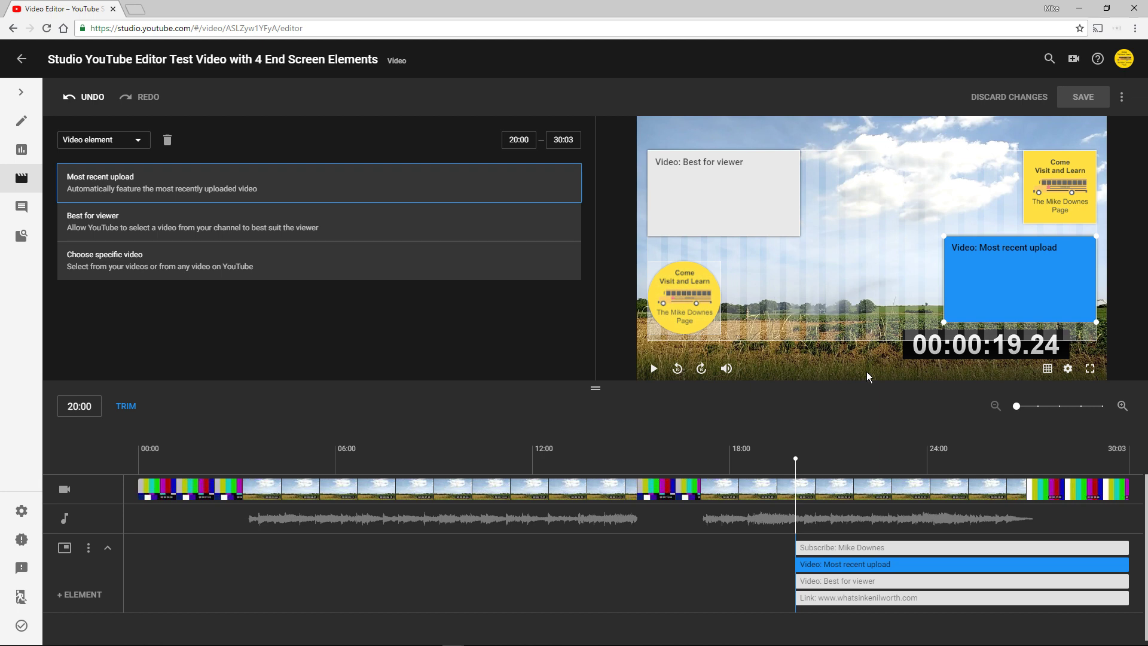
Step: Inspect the Best for viewer video element, then the website Link element's settings
click(901, 579)
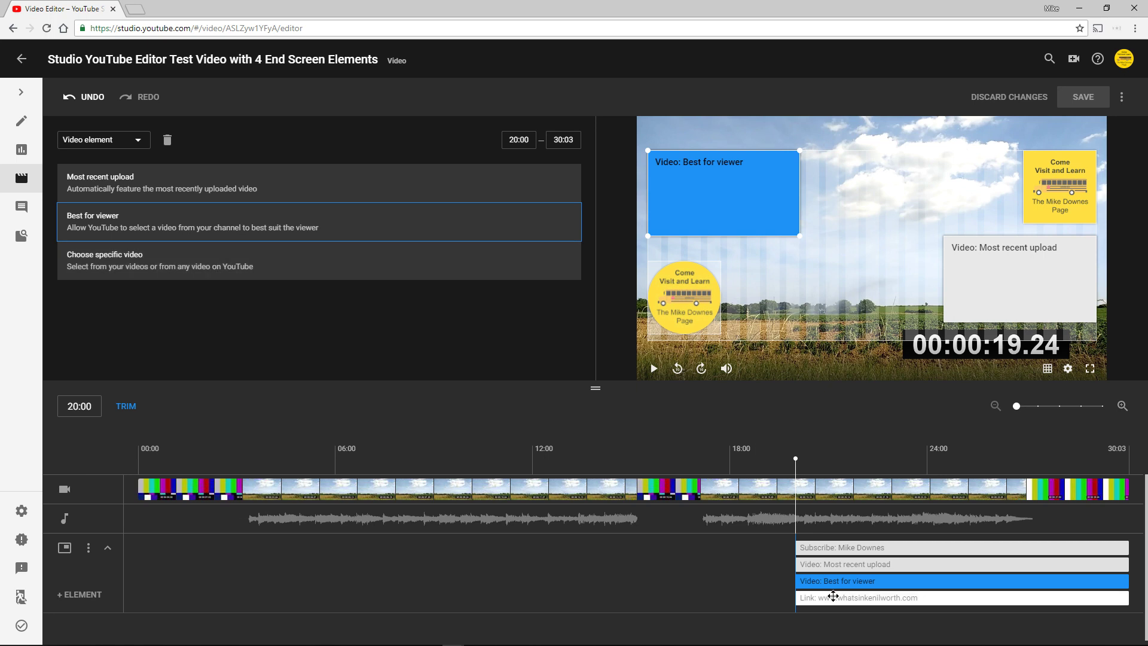
click(833, 597)
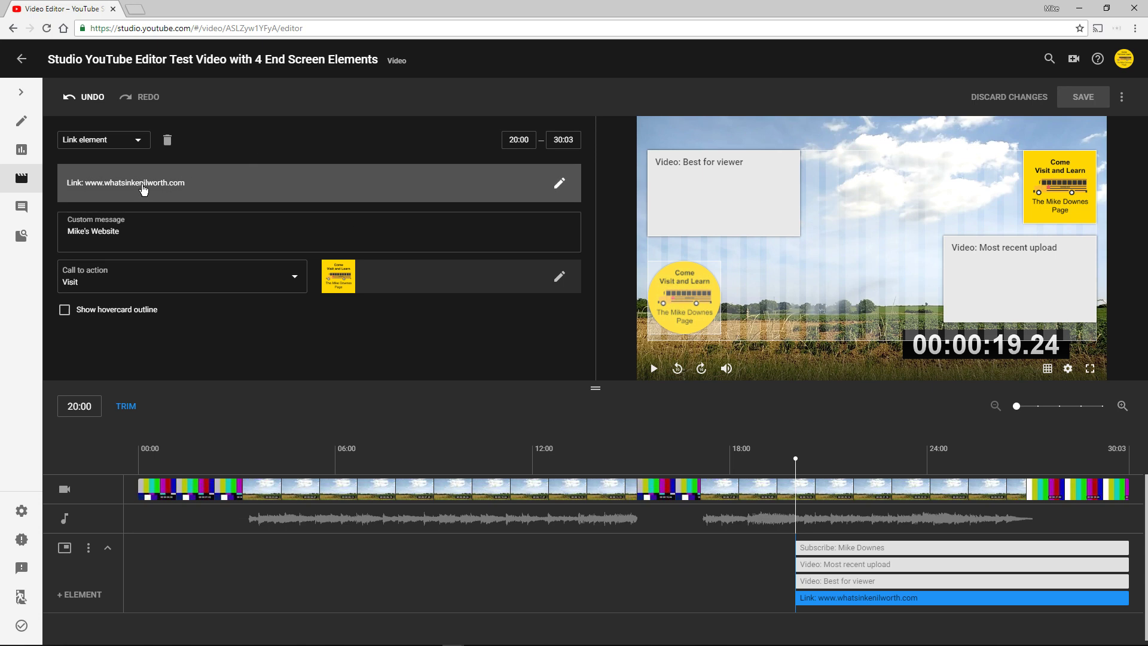
click(560, 184)
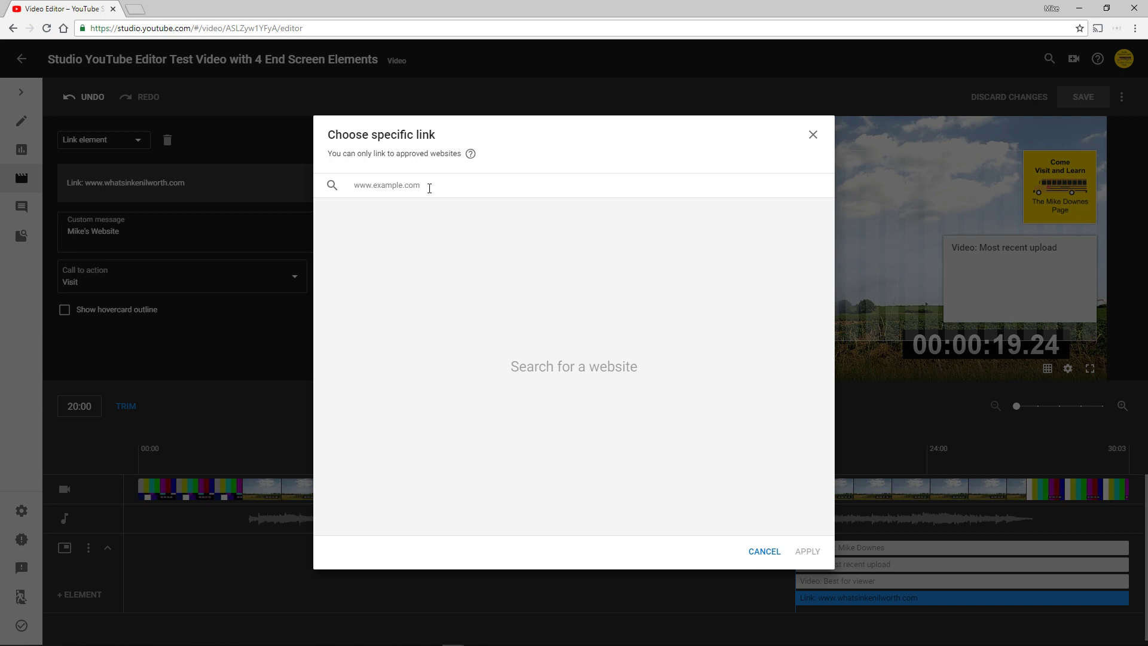
mouse_move(471, 155)
click(813, 136)
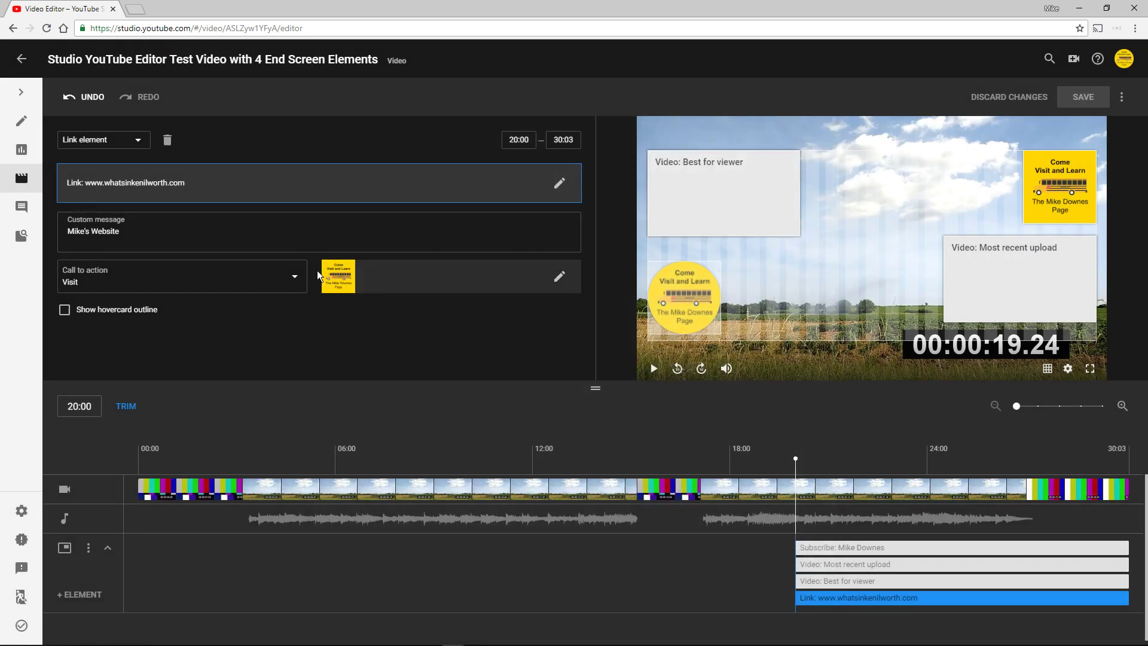
Step: Try the link image chooser without changes, then list the Link's call-to-action options
click(559, 277)
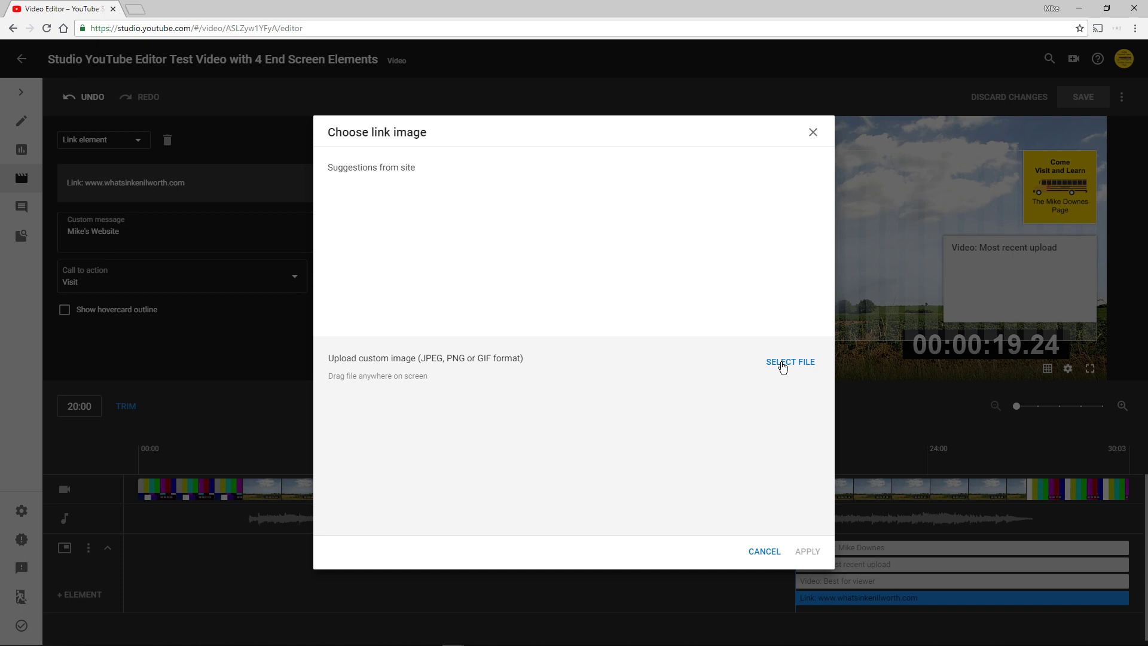
click(760, 551)
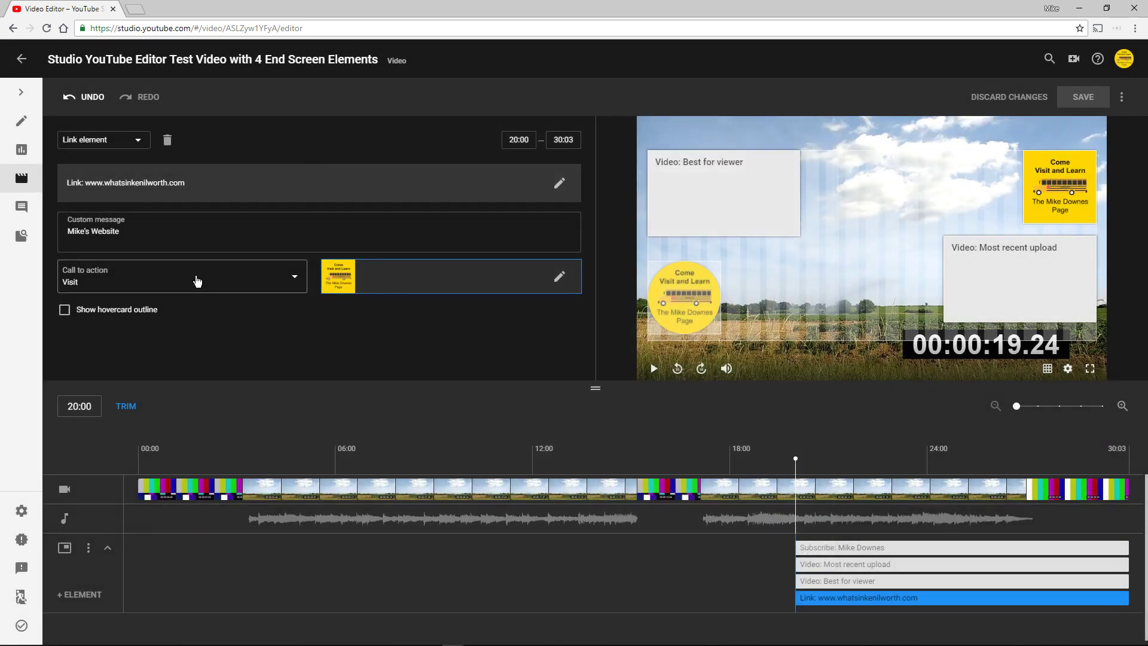
click(292, 282)
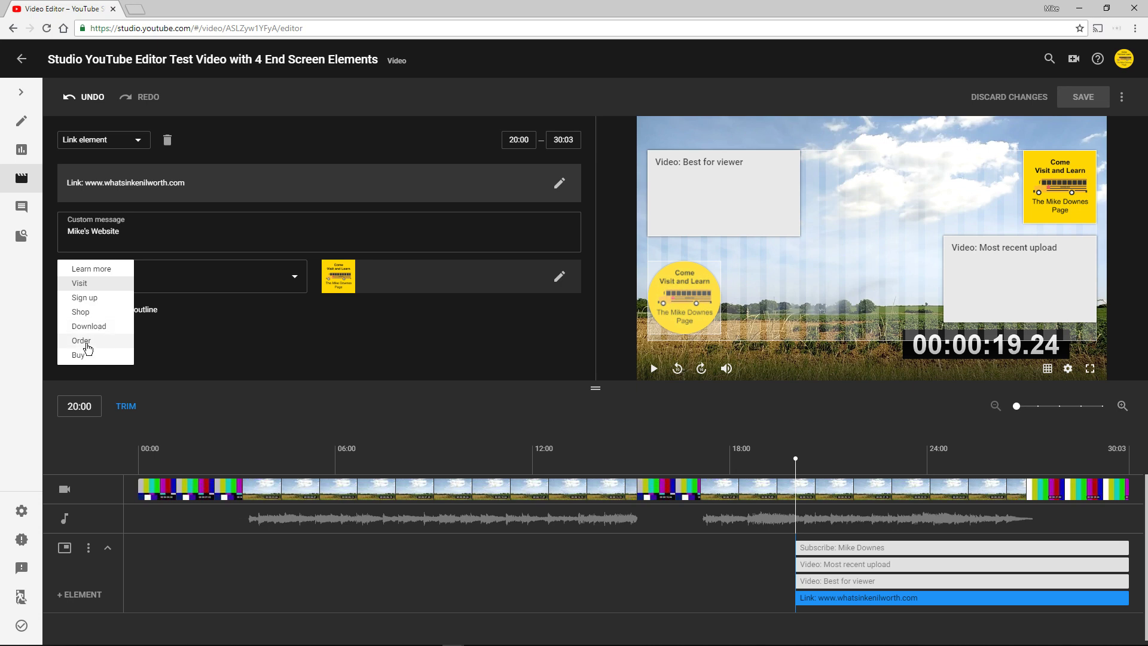
Step: Keep Visit as the call to action and maximize the Test Video 02 editor window
click(193, 349)
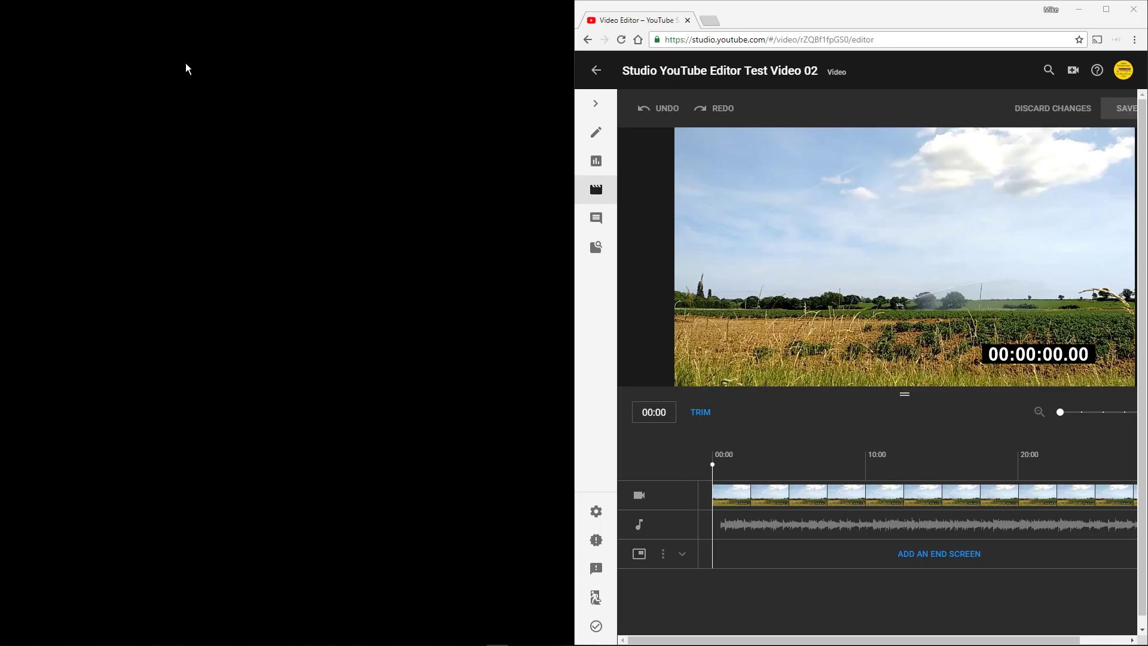
key(super+Left)
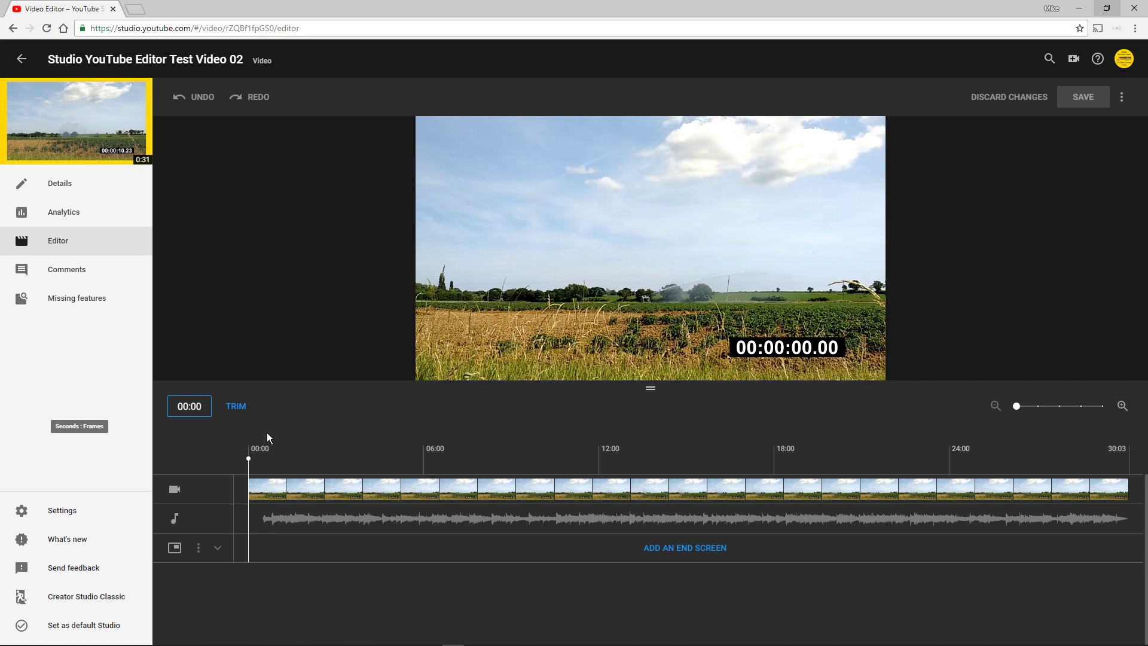
Step: Play and pause the preview, place the playhead at 19:11, and focus the time field
mouse_move(697, 325)
mouse_move(477, 365)
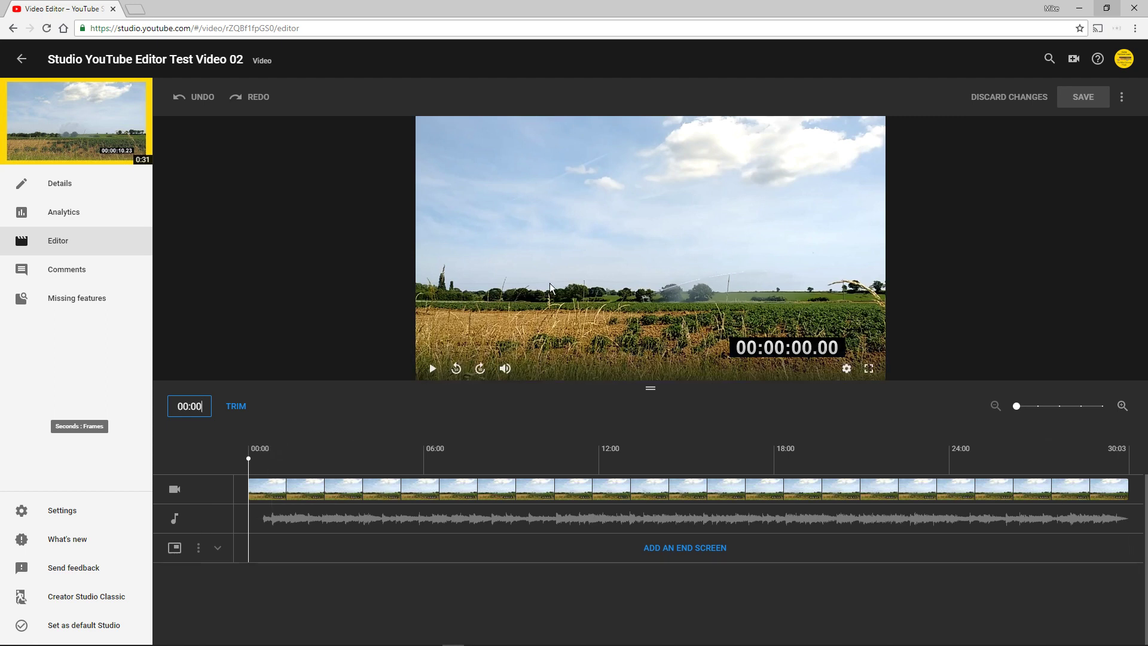
click(434, 370)
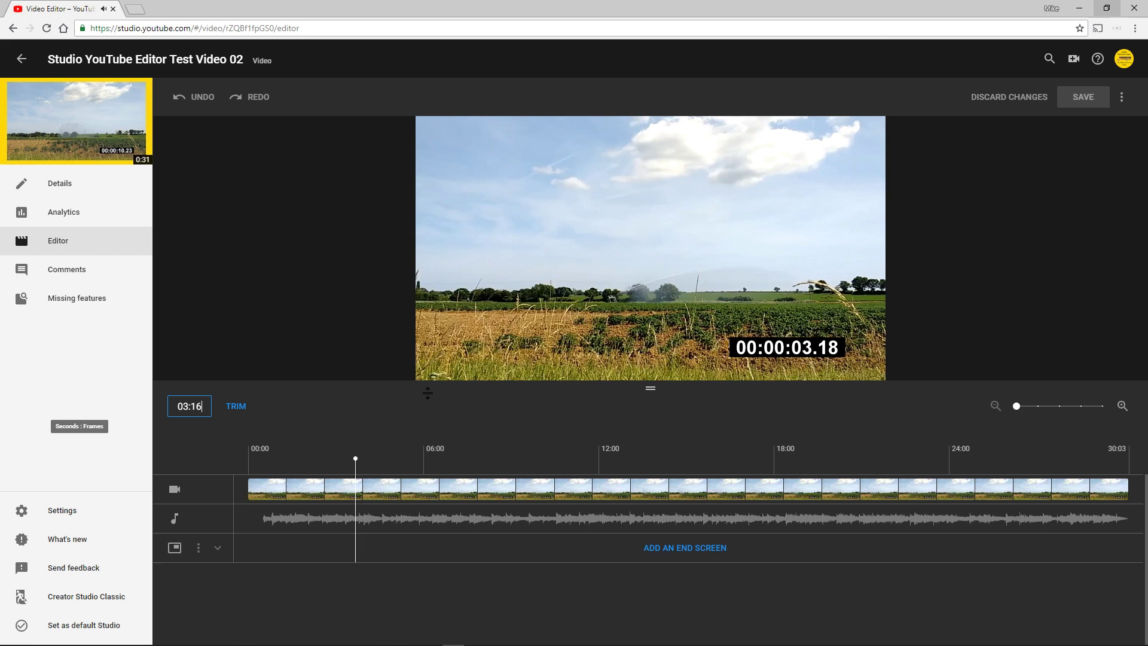
mouse_move(432, 347)
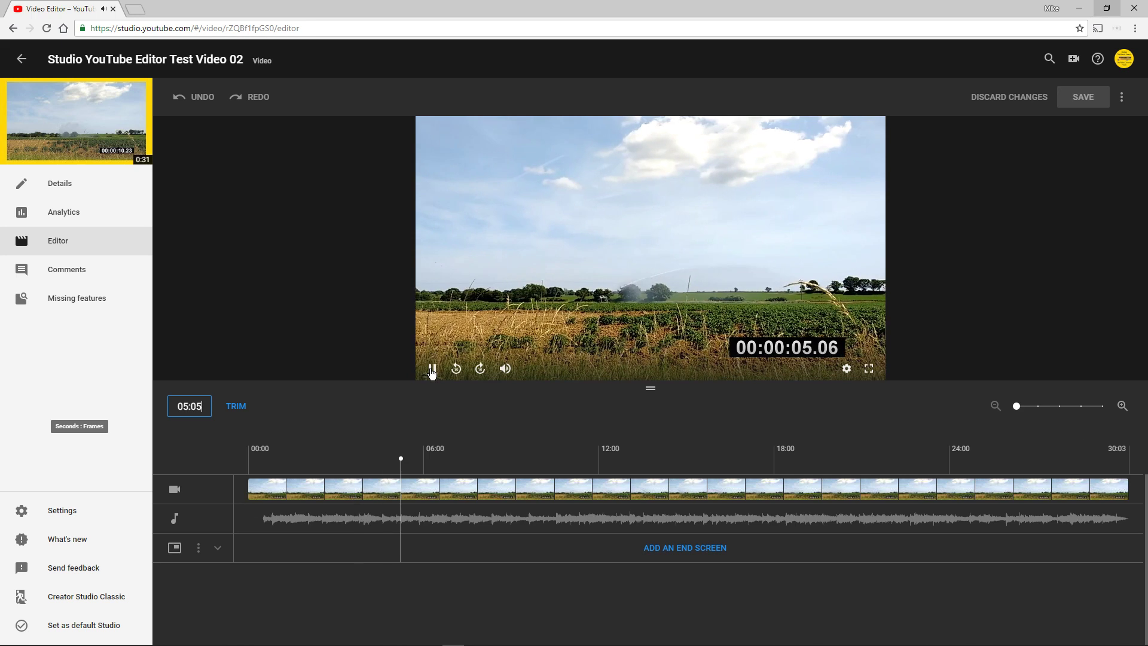
click(432, 369)
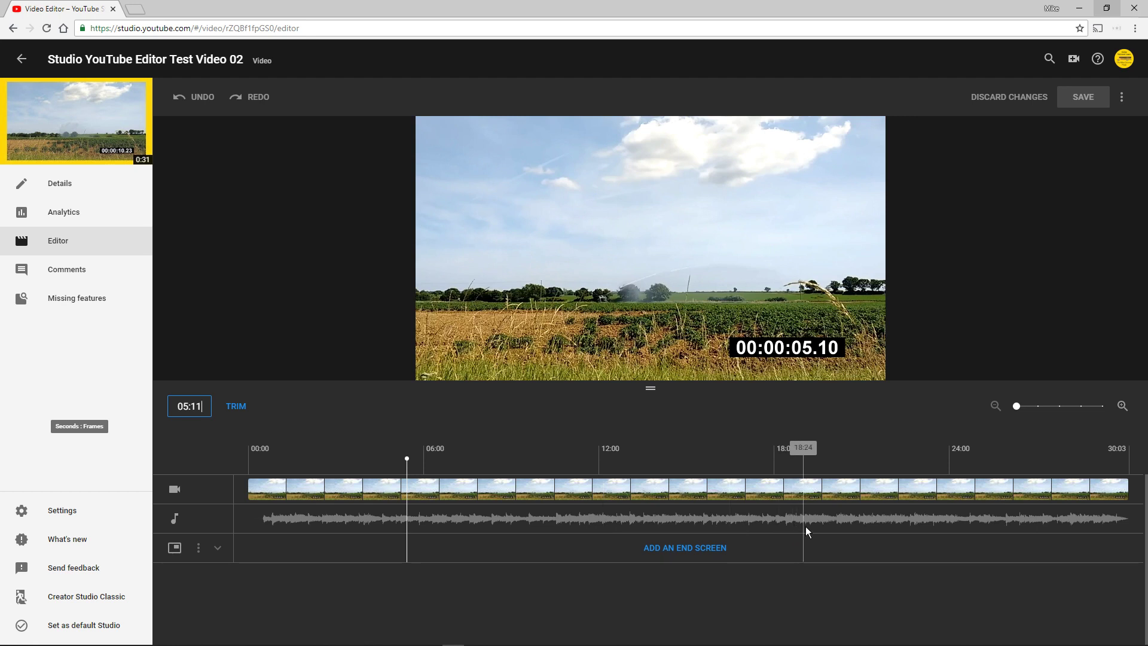
click(816, 466)
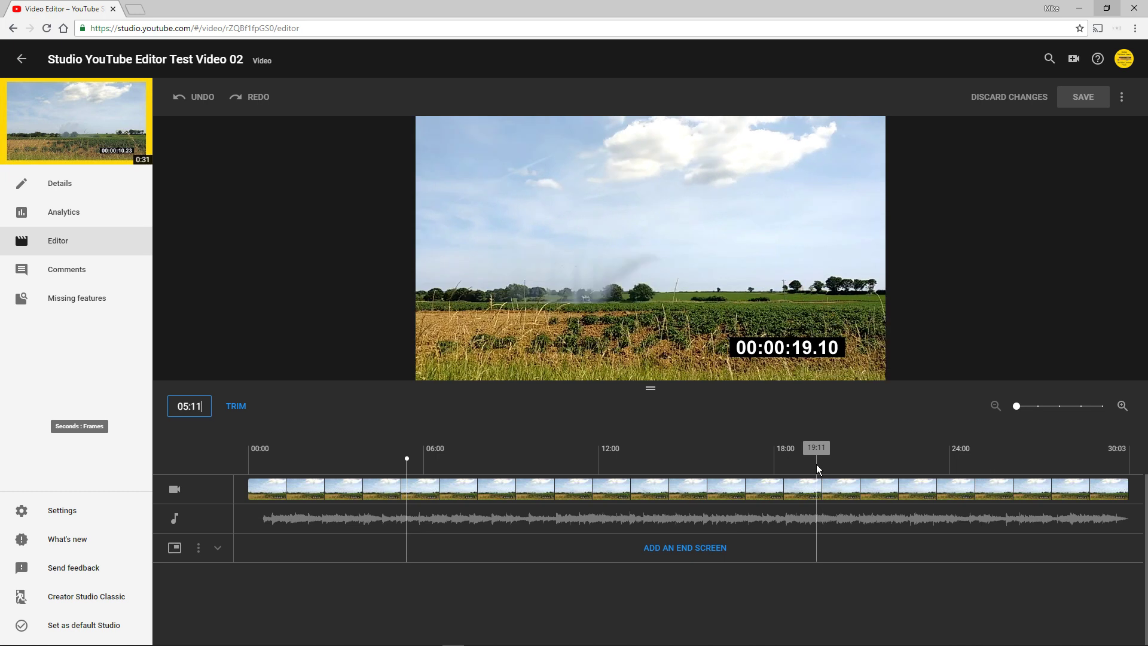
click(196, 407)
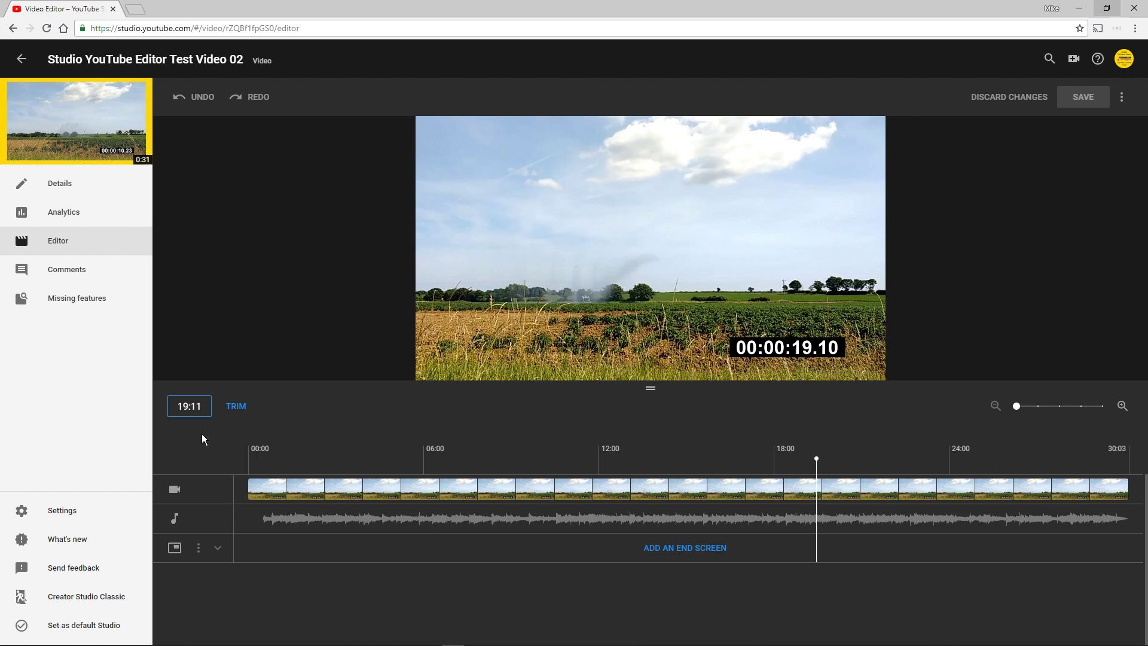
Step: Step the current time forward frame by frame from 19:11 to exactly 20:00
key(Up)
key(Up)
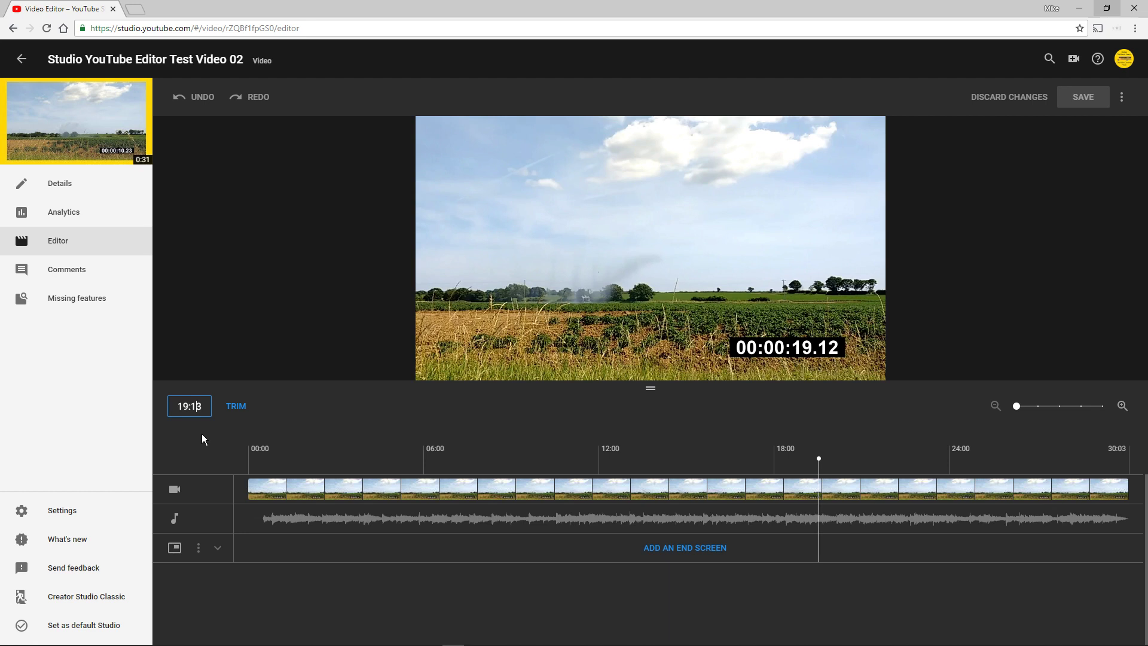
key(Up)
key(Up)
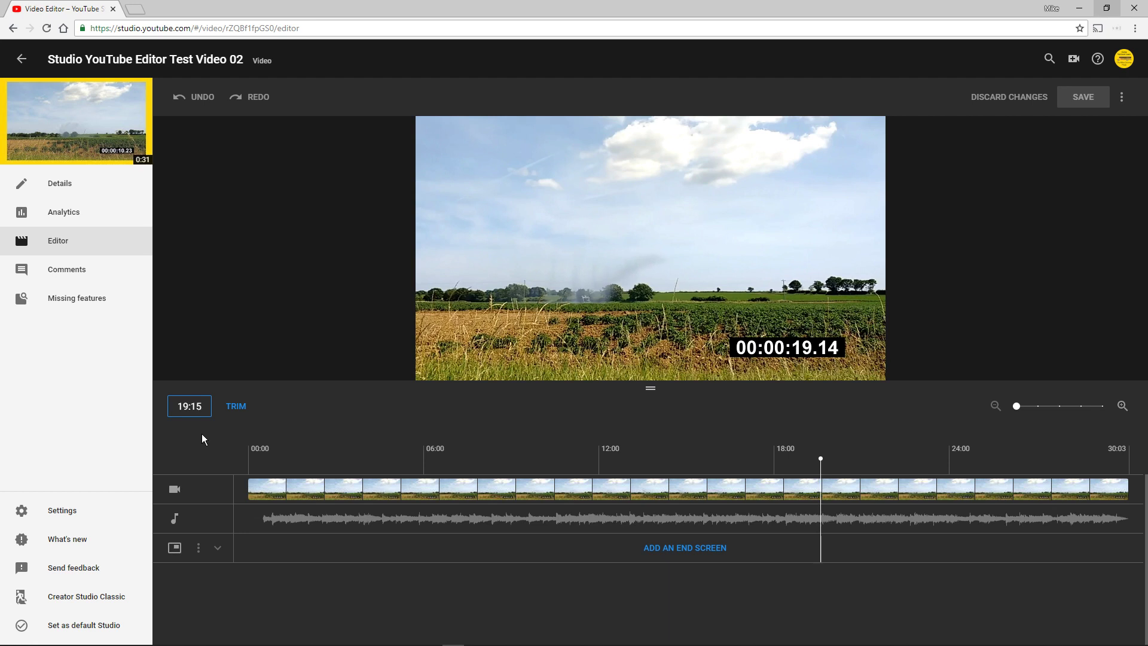
key(Up)
key(Up)
key(Up)
key(Up)
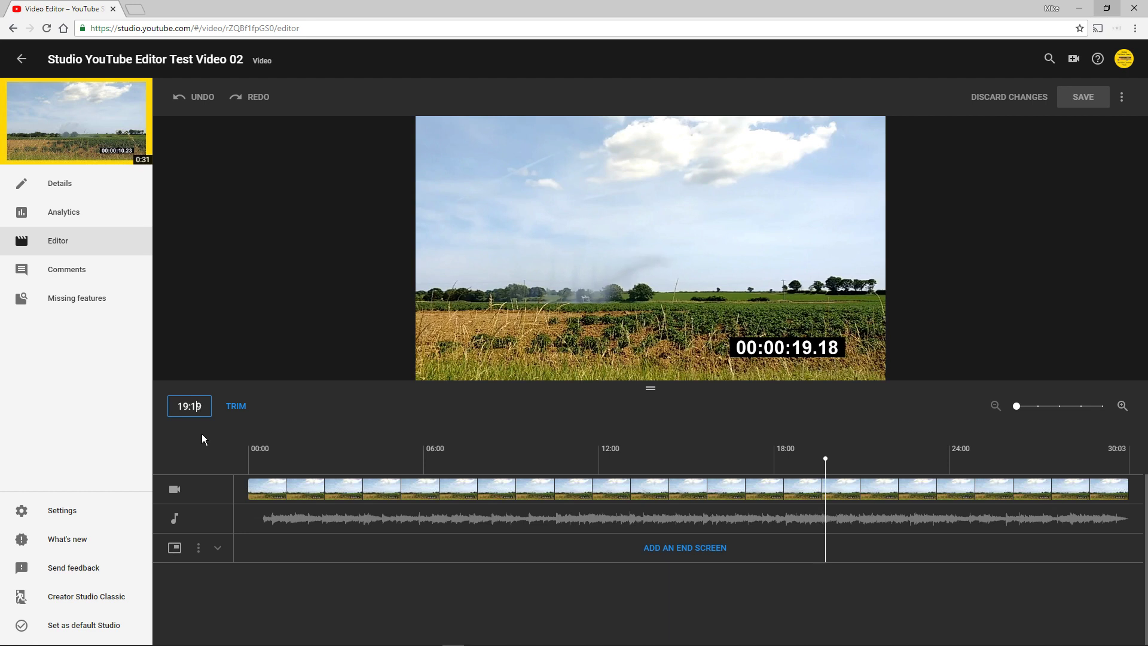
key(Up)
key(Up)
key(Up)
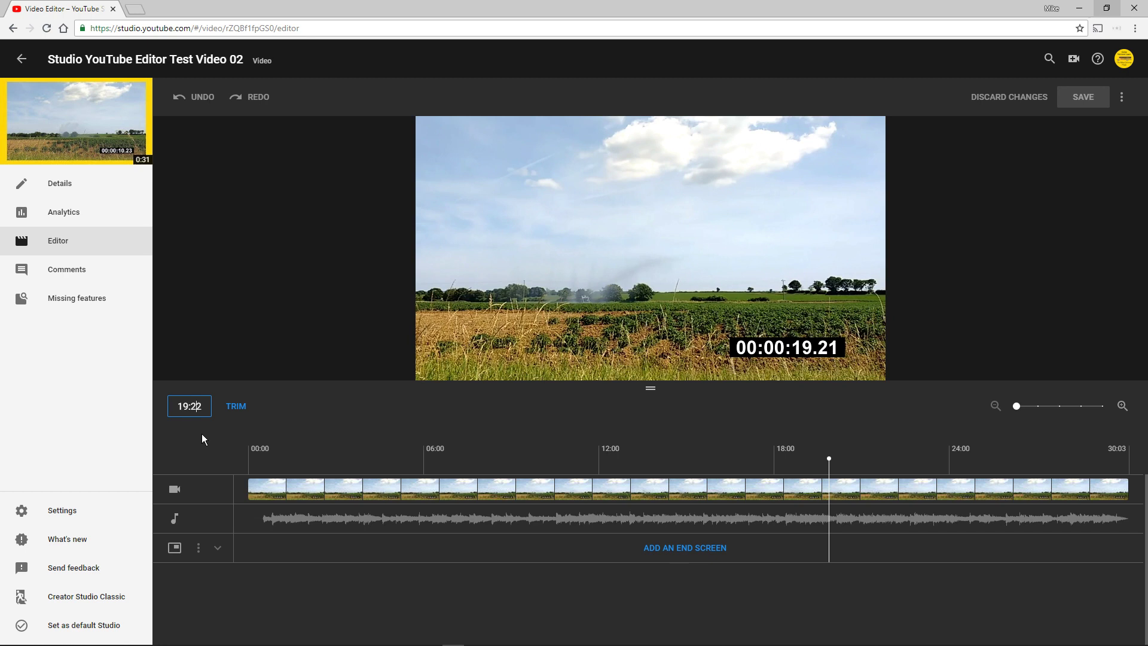
key(Up)
key(Up)
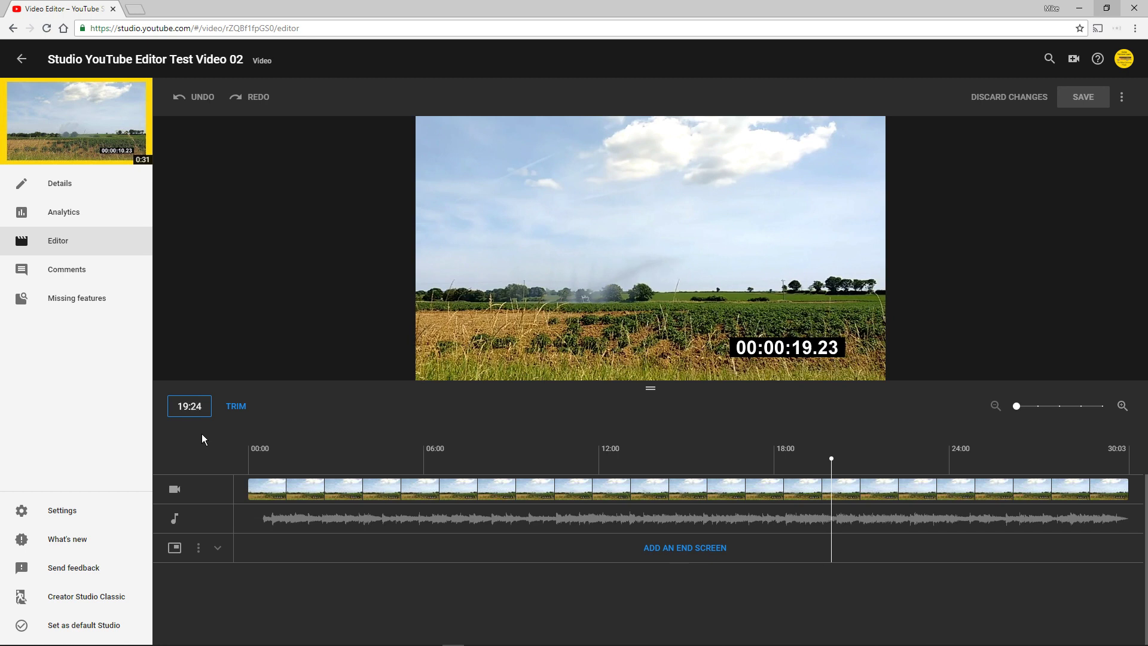
key(Up)
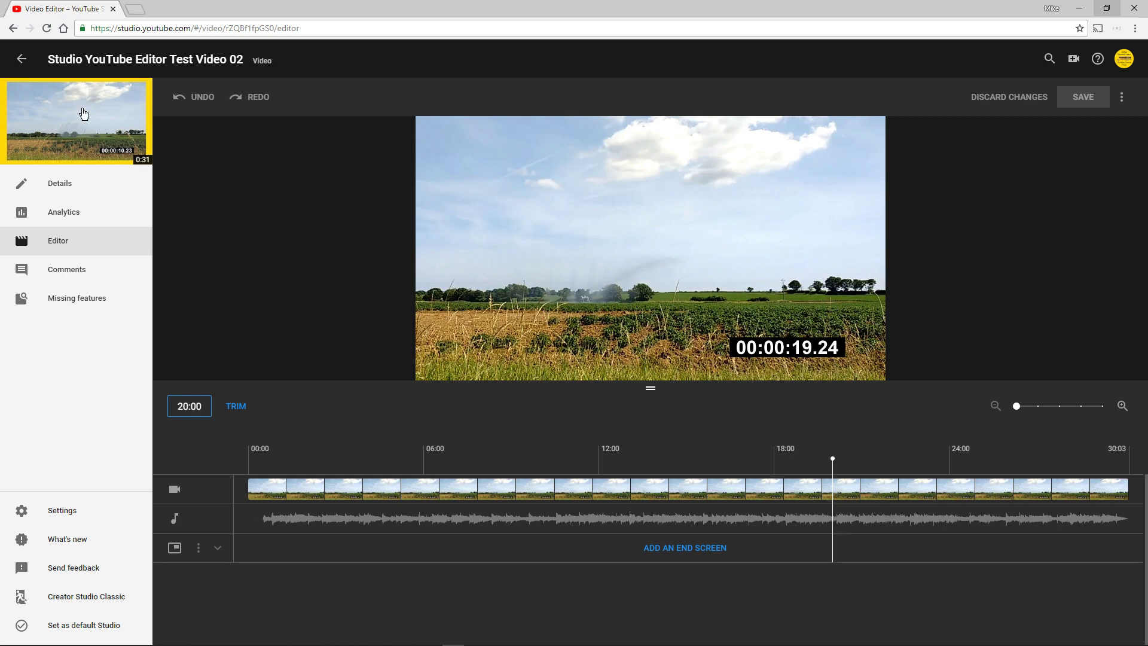
Step: Collapse the sidebar and apply the '2 videos or playlists, One subscribe' end screen template
click(130, 92)
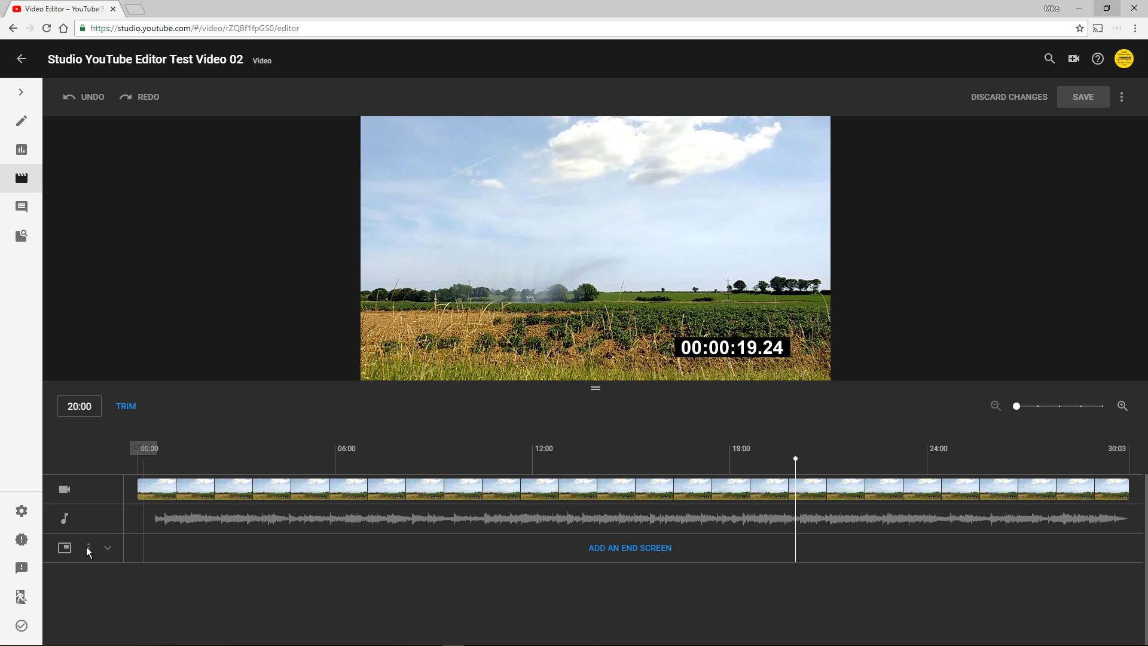
click(608, 548)
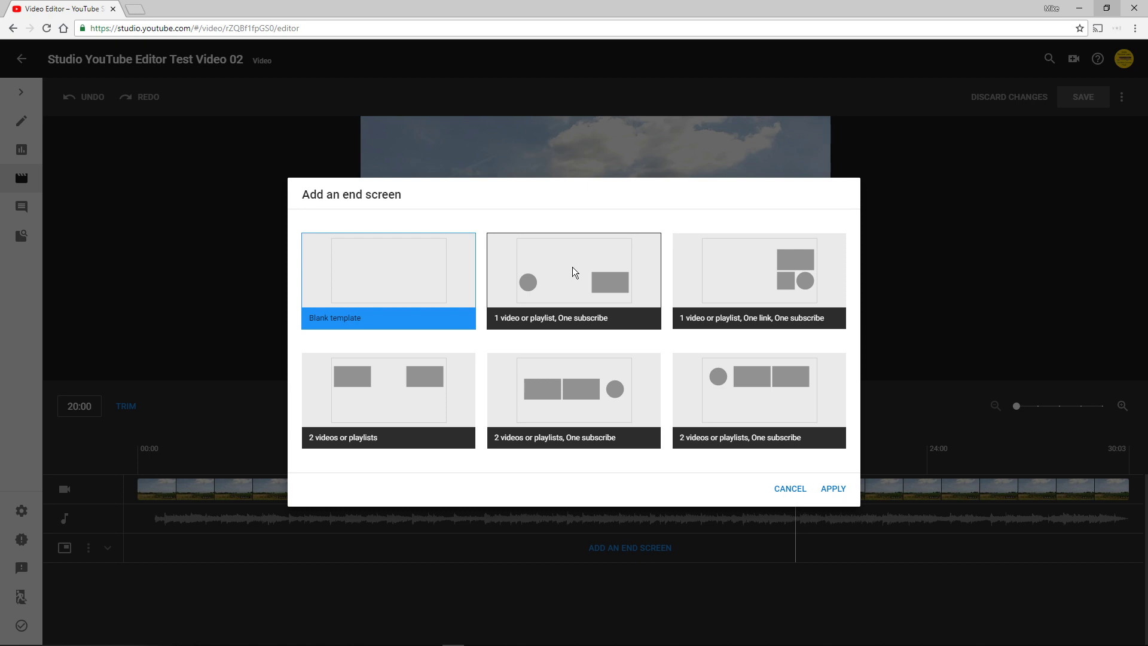
click(572, 266)
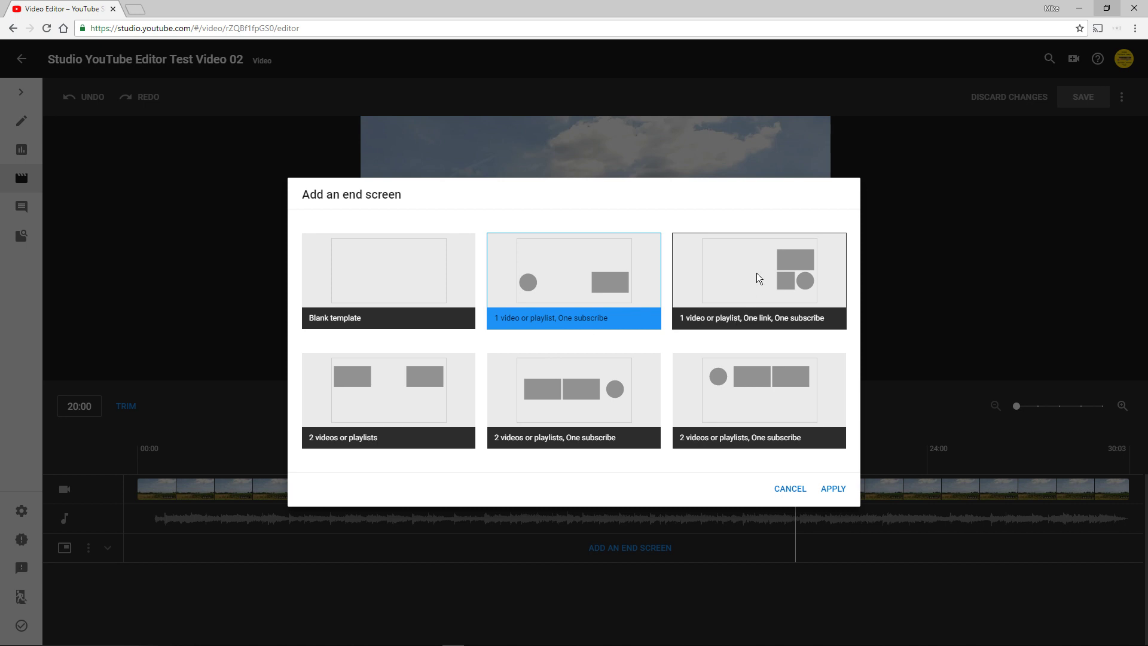
click(568, 412)
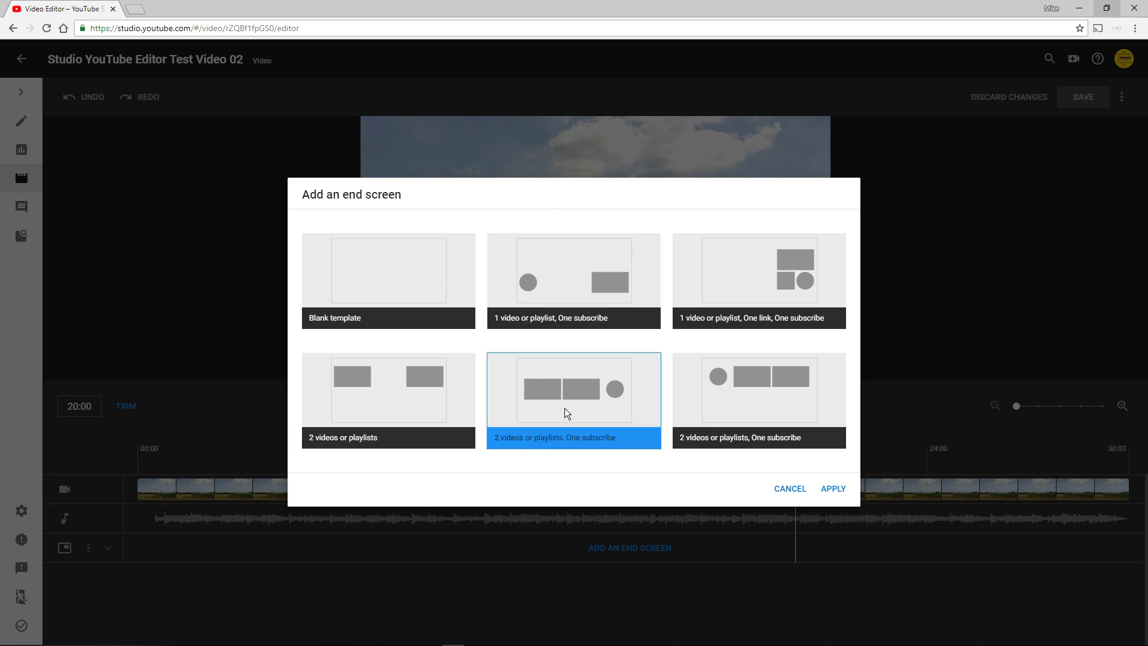
click(831, 488)
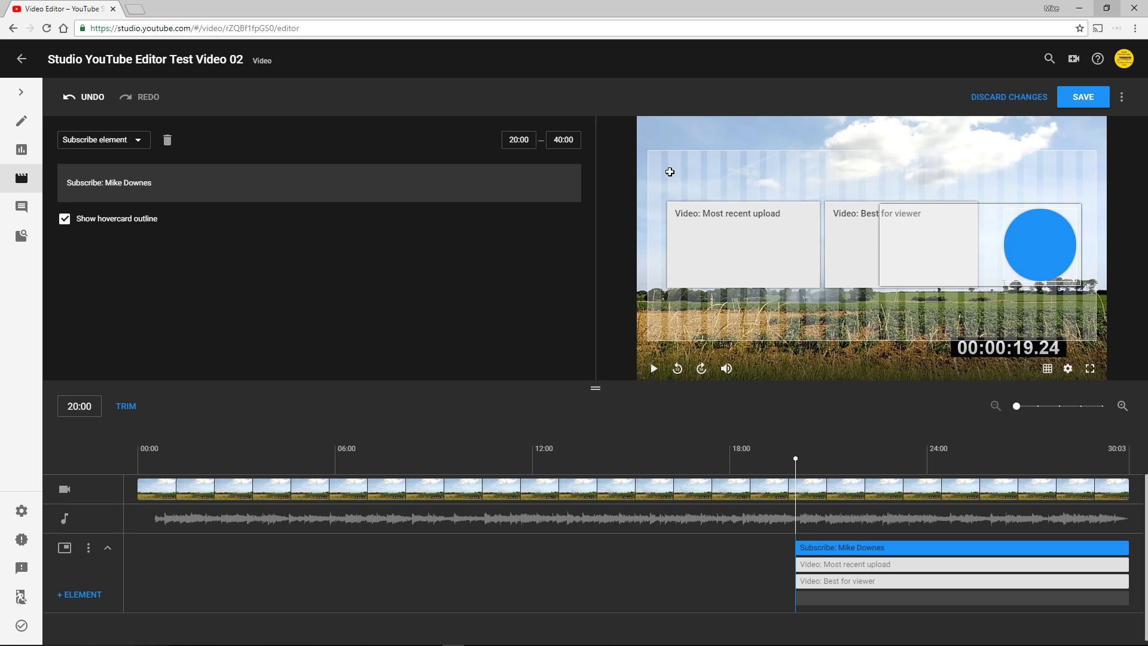
Step: Inspect the new end screen's Most recent upload, Subscribe and Best for viewer elements
right_click(669, 171)
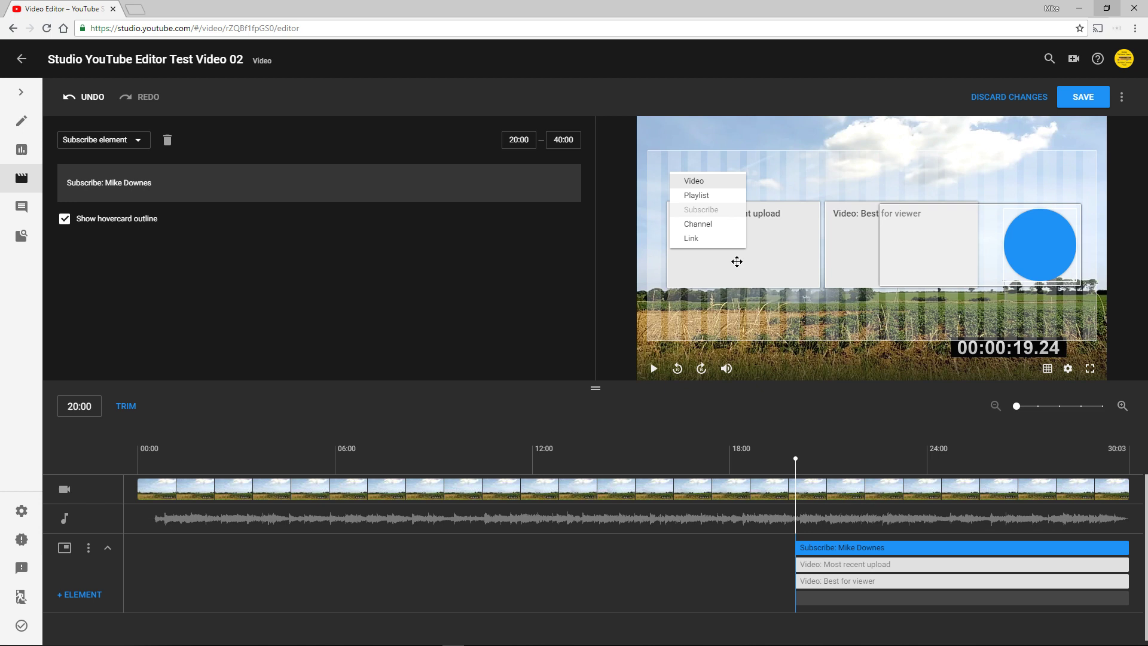
click(751, 256)
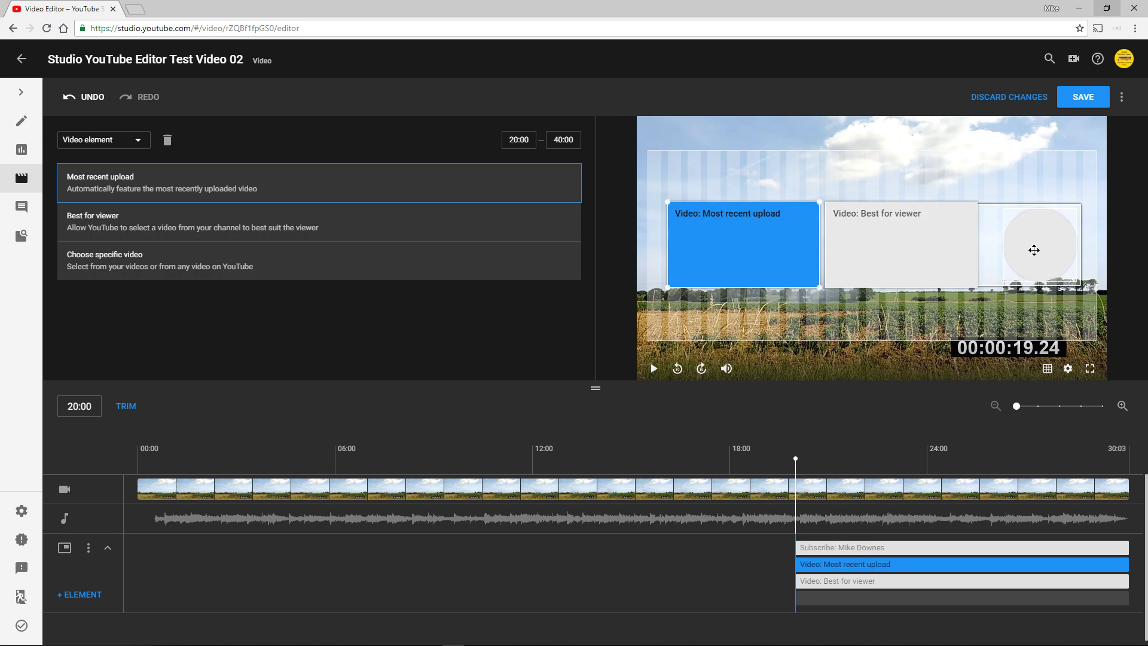
click(1034, 250)
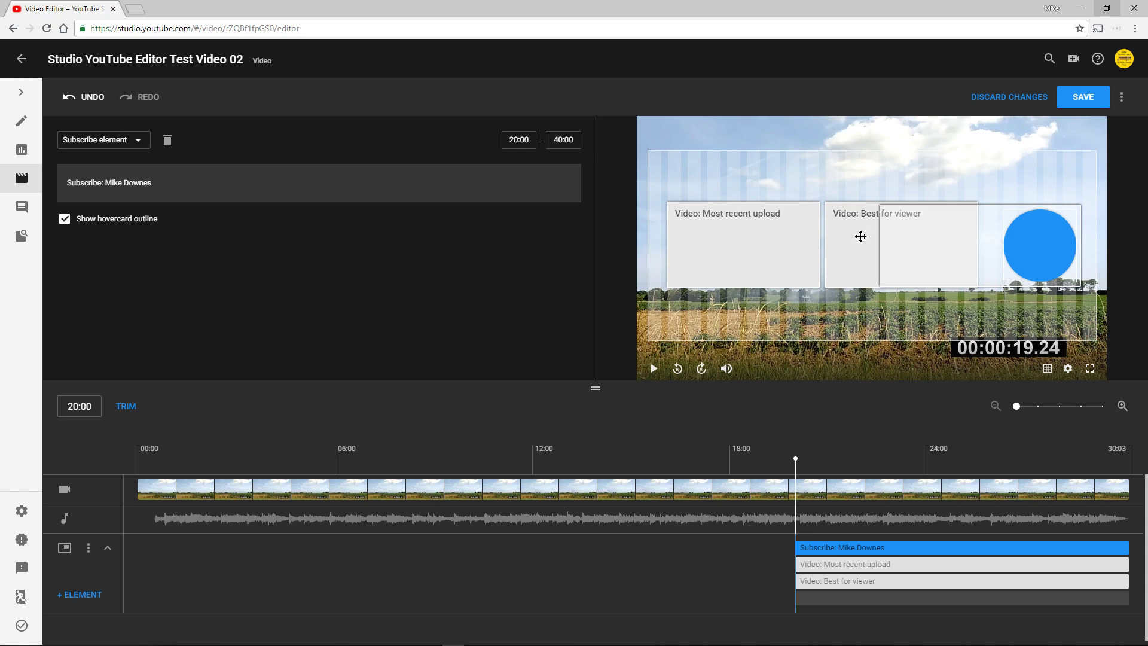
click(861, 237)
click(749, 234)
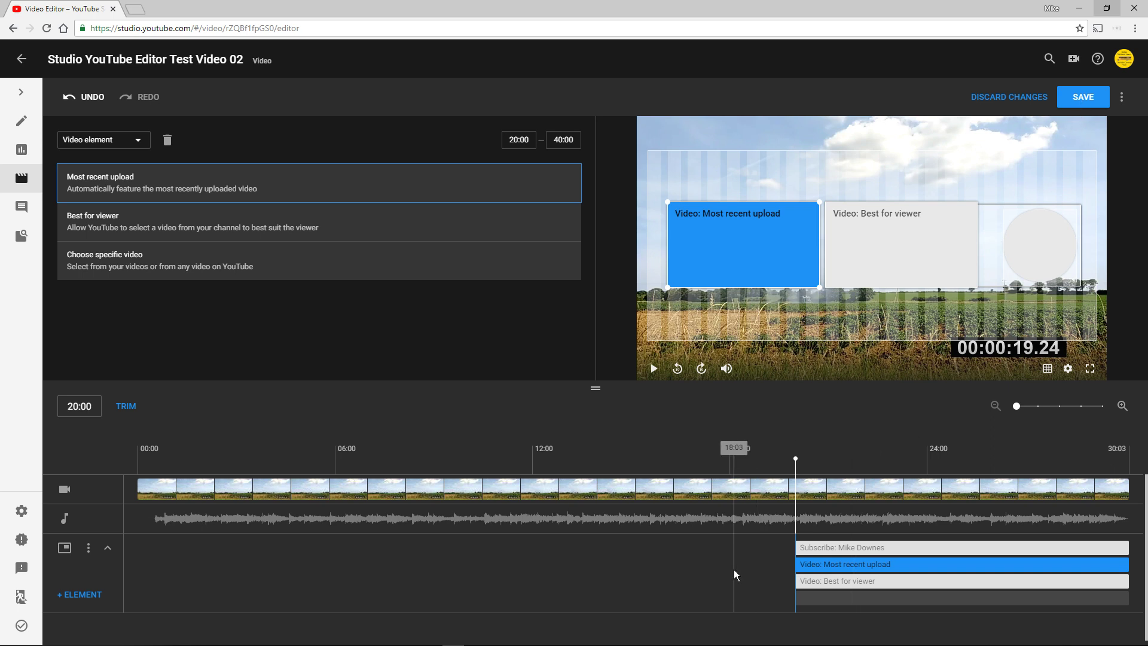
Step: Play the video from 18:11 and stop around 23:01, once the three end screen elements appear
click(744, 556)
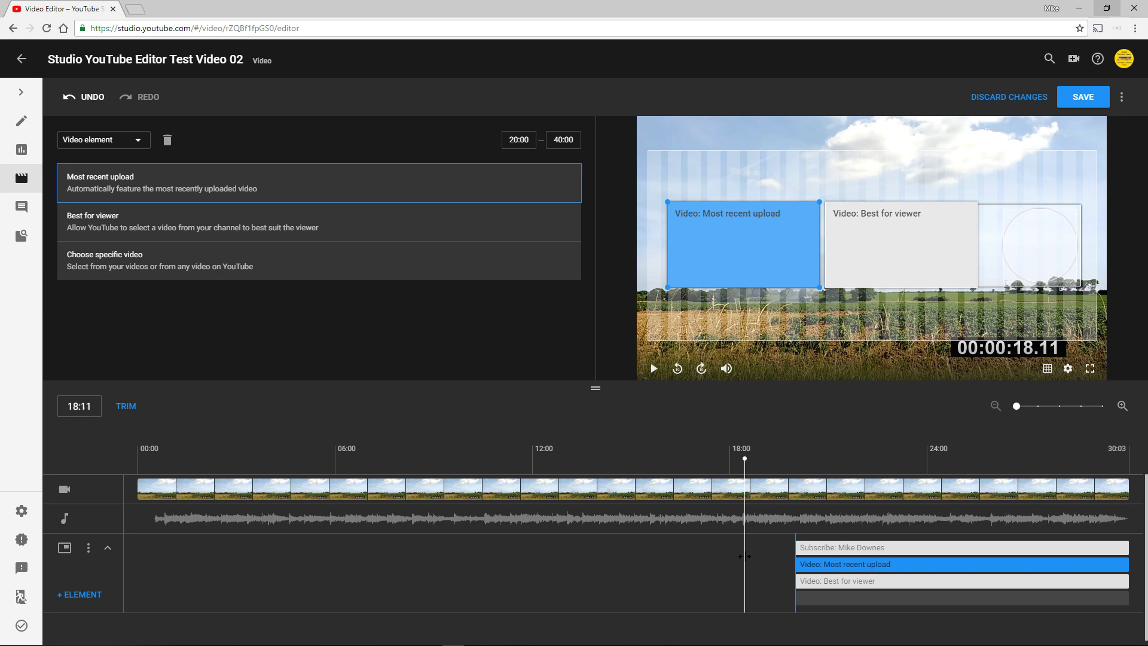
key(space)
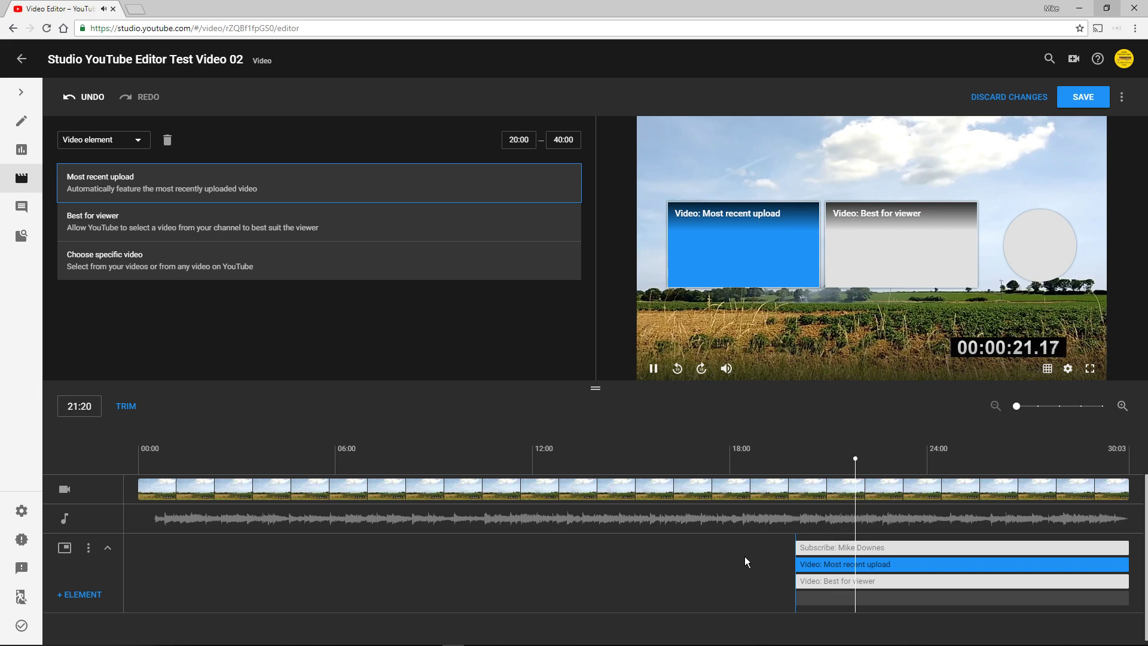
key(space)
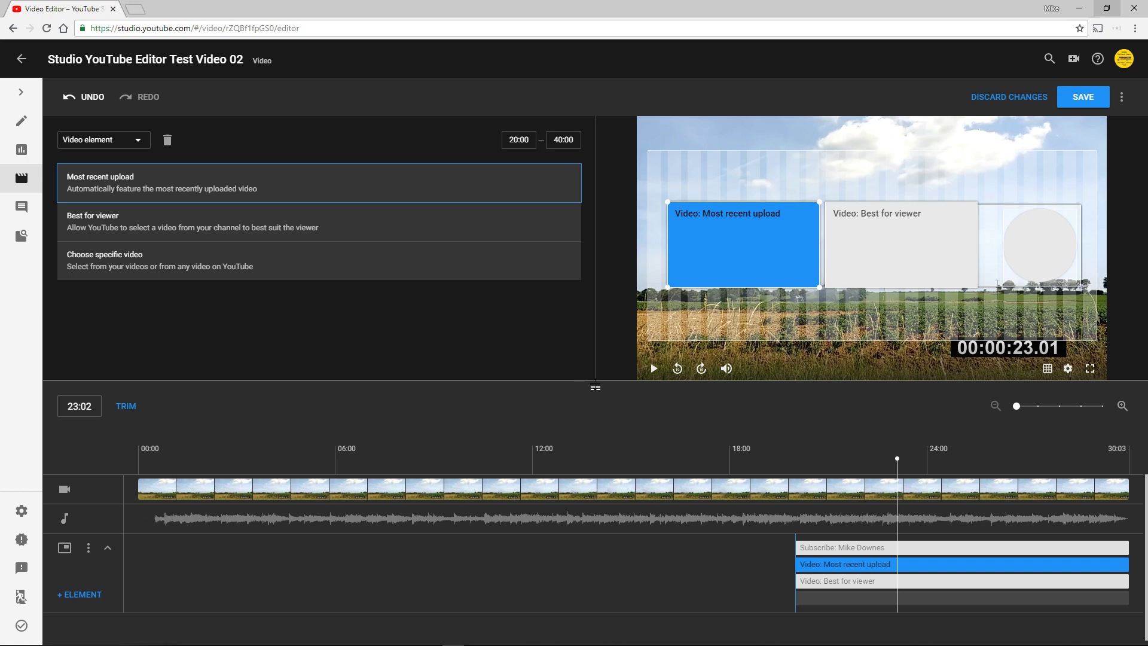
Step: Adjust the preview/timeline divider so the preview ends slightly taller and the timeline sits lower
drag(596, 385, 585, 211)
drag(595, 279, 632, 418)
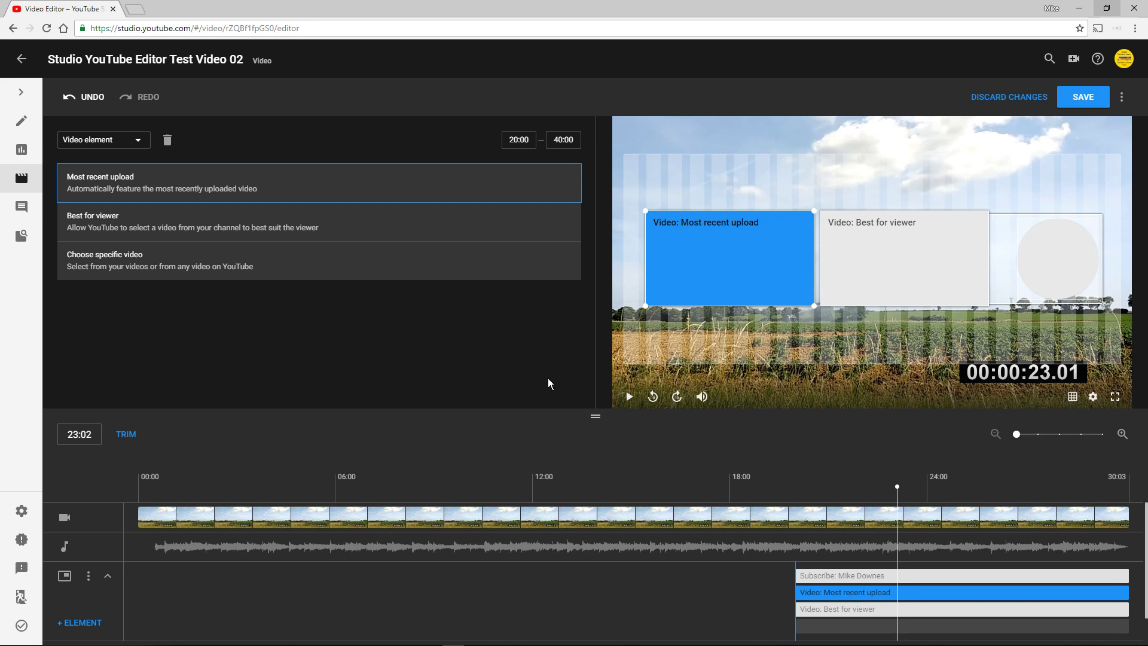